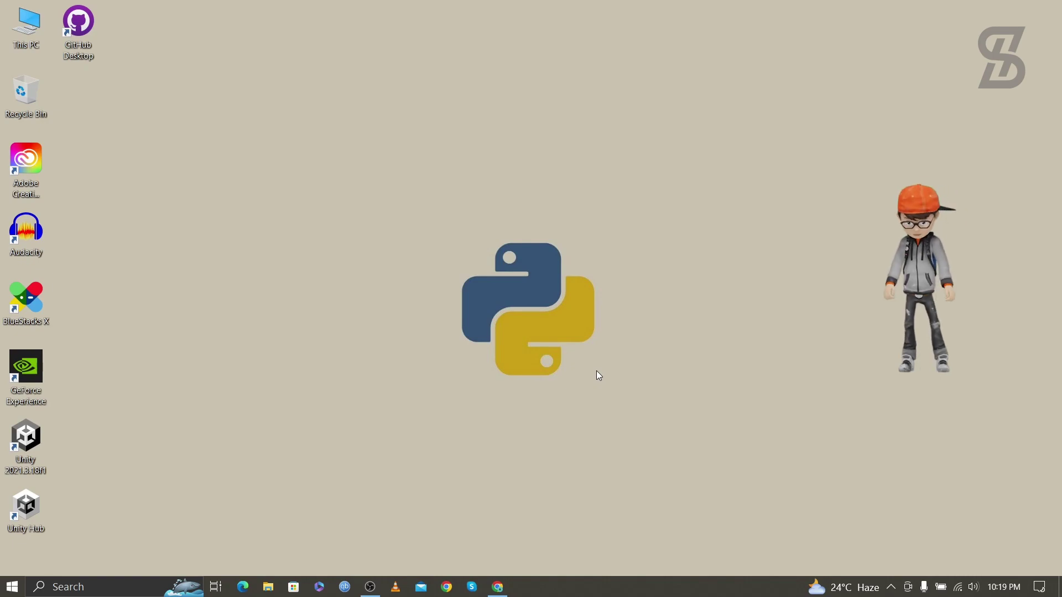
Return to the Google results for python in Chrome and open the 'Welcome to Python.org' result.
{"action": "left_click", "coordinate": [498, 587]}
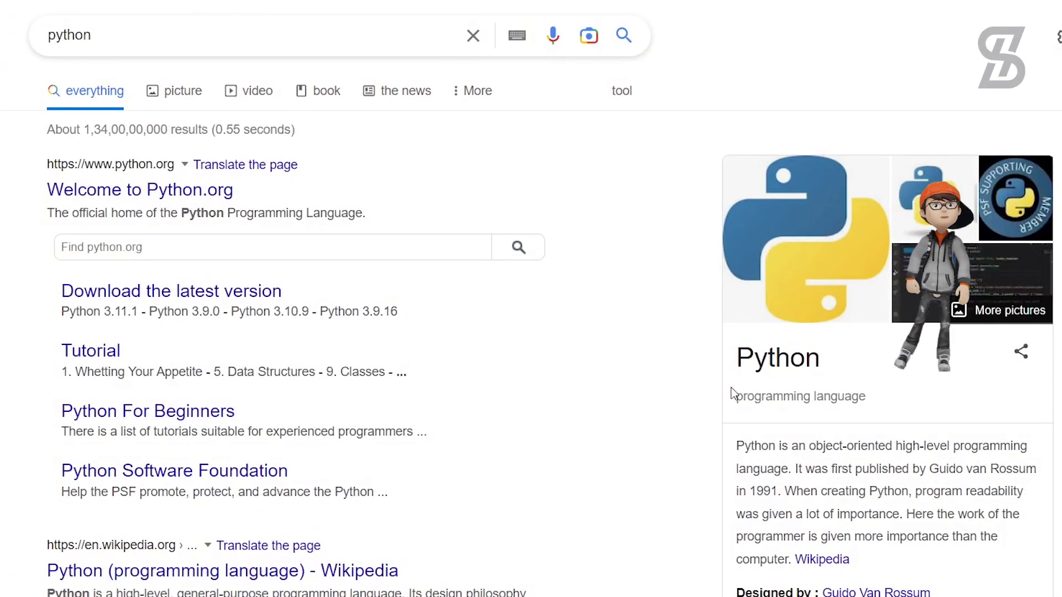
{"action": "left_click_drag", "start_coordinate": [114, 40], "coordinate": [40, 44]}
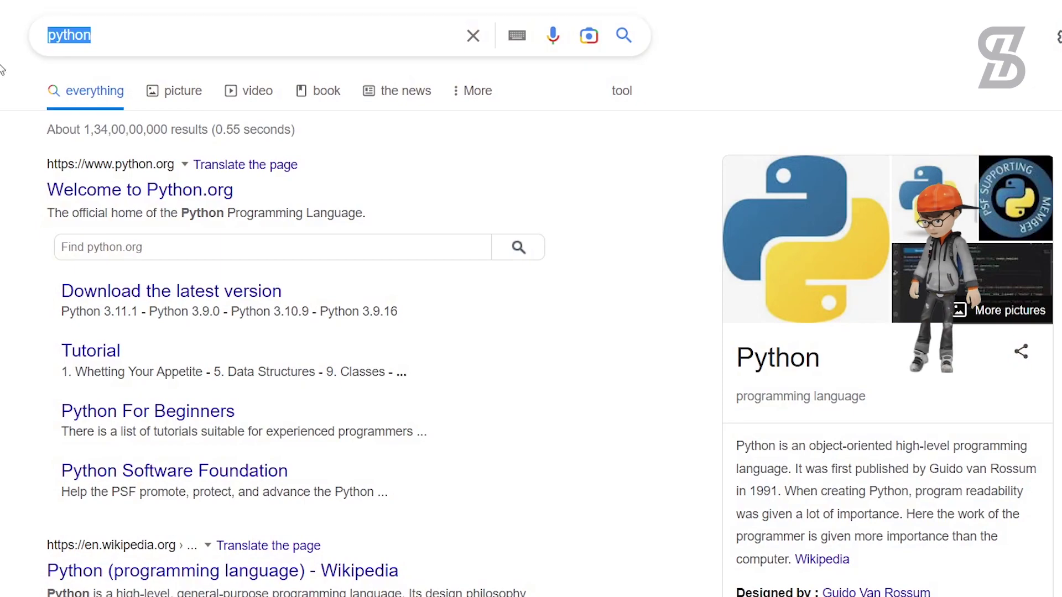
{"action": "left_click", "coordinate": [37, 168]}
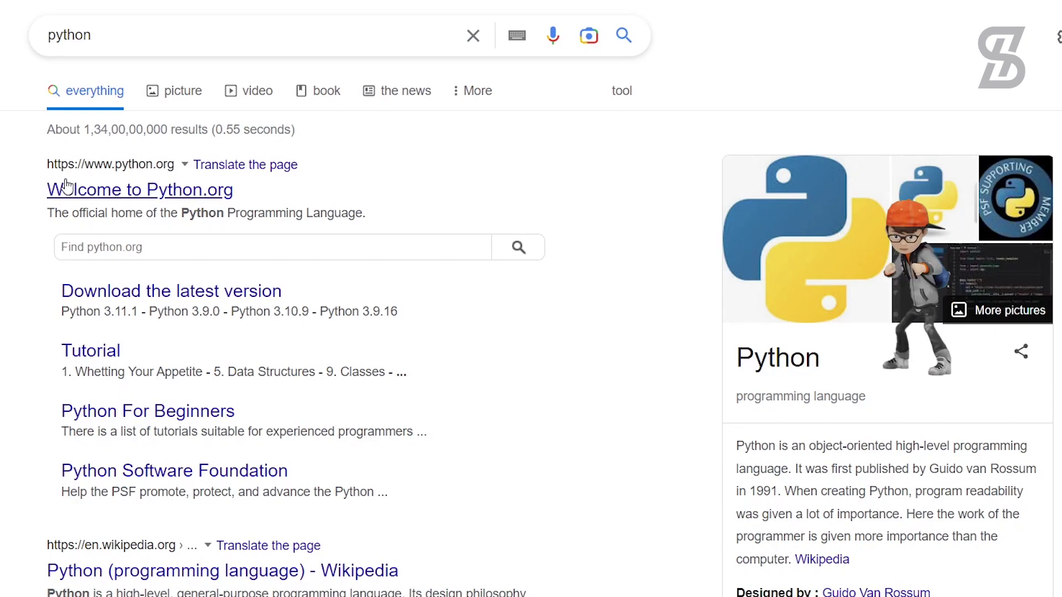
{"action": "left_click", "coordinate": [154, 193]}
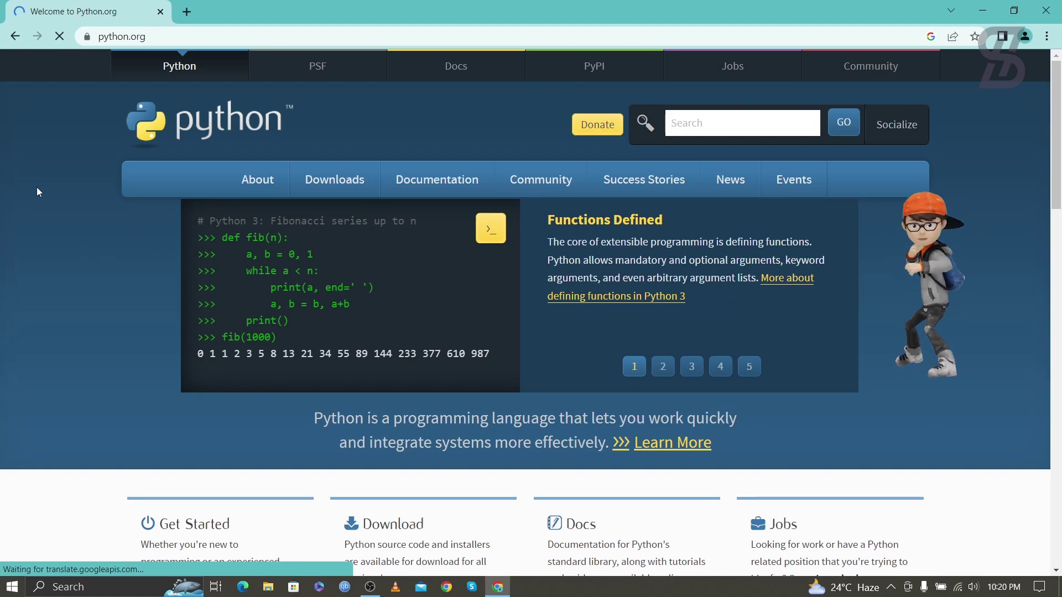
Go to the Python.org downloads page and download the Python 3.11.2 installer.
{"action": "mouse_move", "coordinate": [436, 180]}
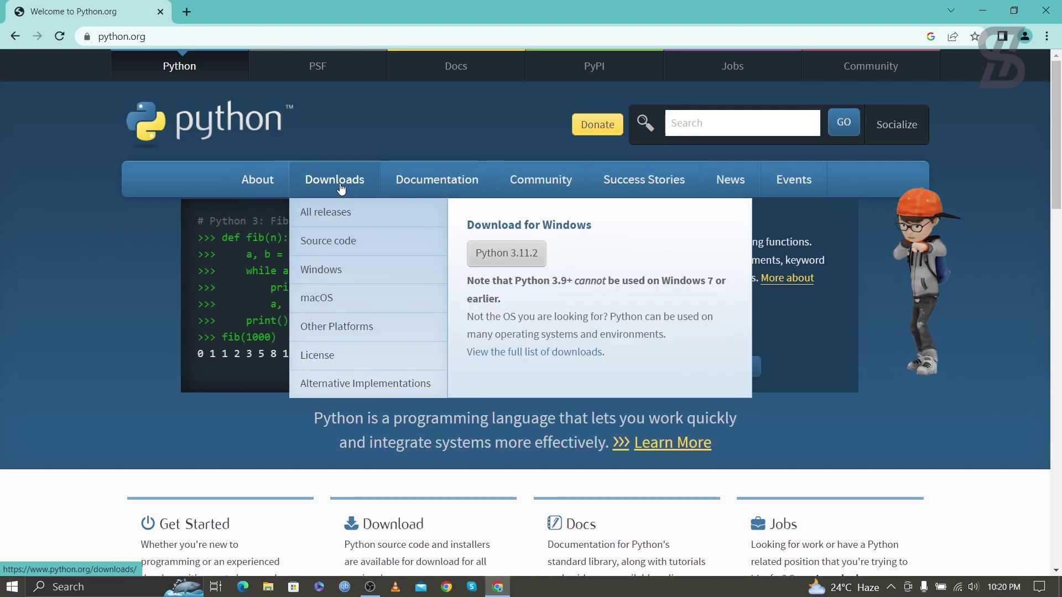
{"action": "left_click", "coordinate": [341, 187]}
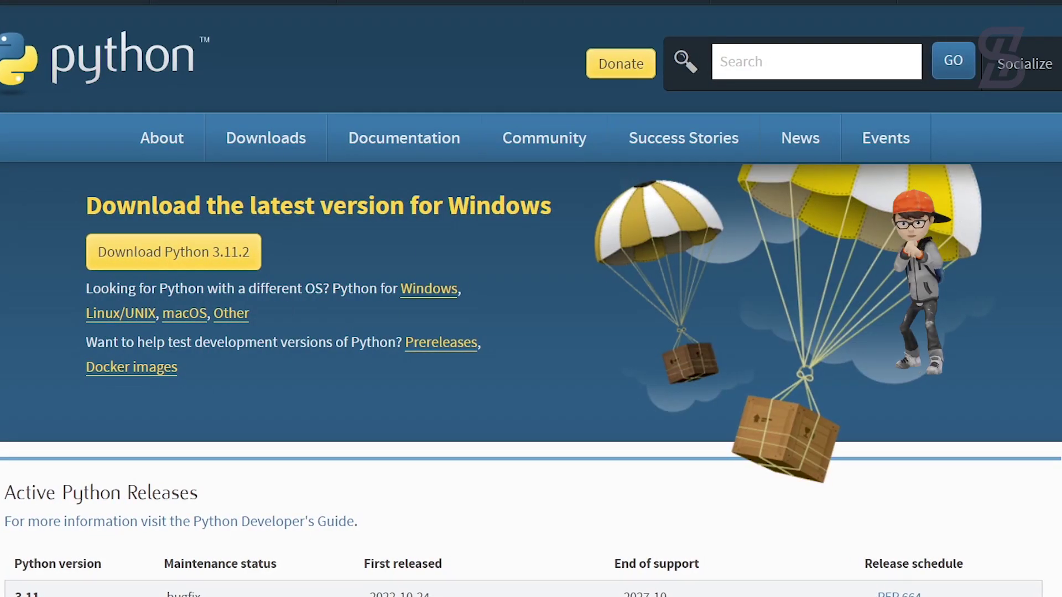
{"action": "left_click", "coordinate": [113, 253]}
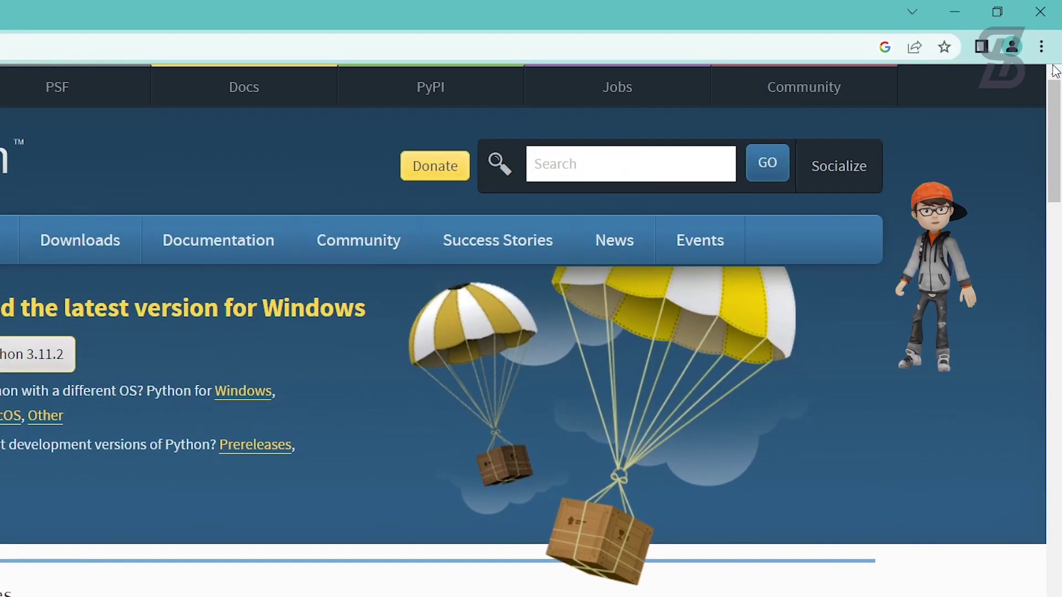
Show python-3.11.2-amd64.exe in its Downloads folder, viewed as large icons.
{"action": "key", "text": "ctrl+j"}
{"action": "left_click", "coordinate": [295, 225]}
{"action": "key", "text": "ctrl+shift+2"}
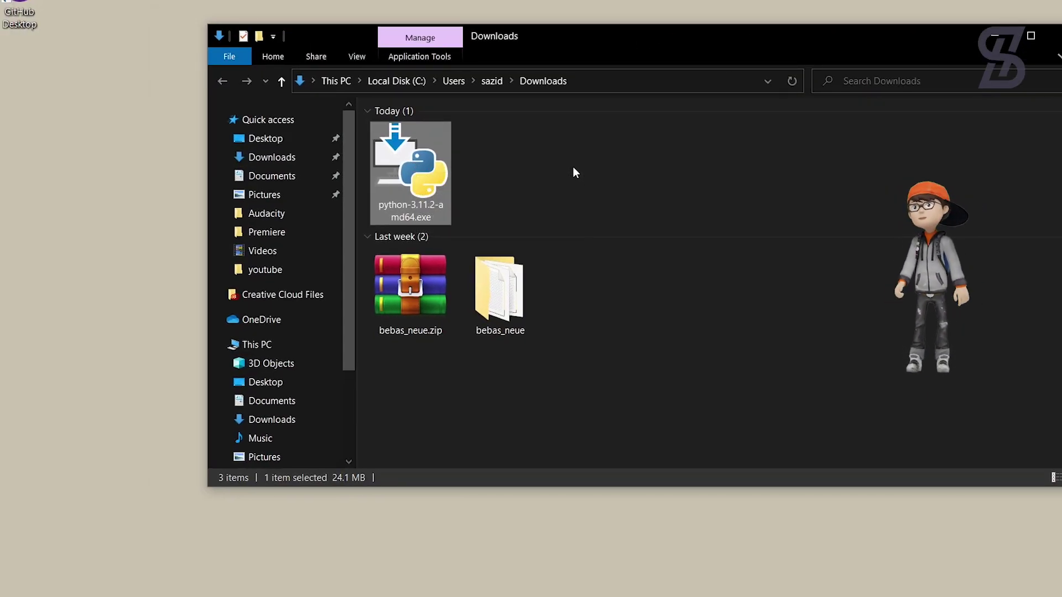
Launch python-3.11.2-amd64.exe, enable 'Add python.exe to PATH', and choose Customize installation.
{"action": "double_click", "coordinate": [397, 155]}
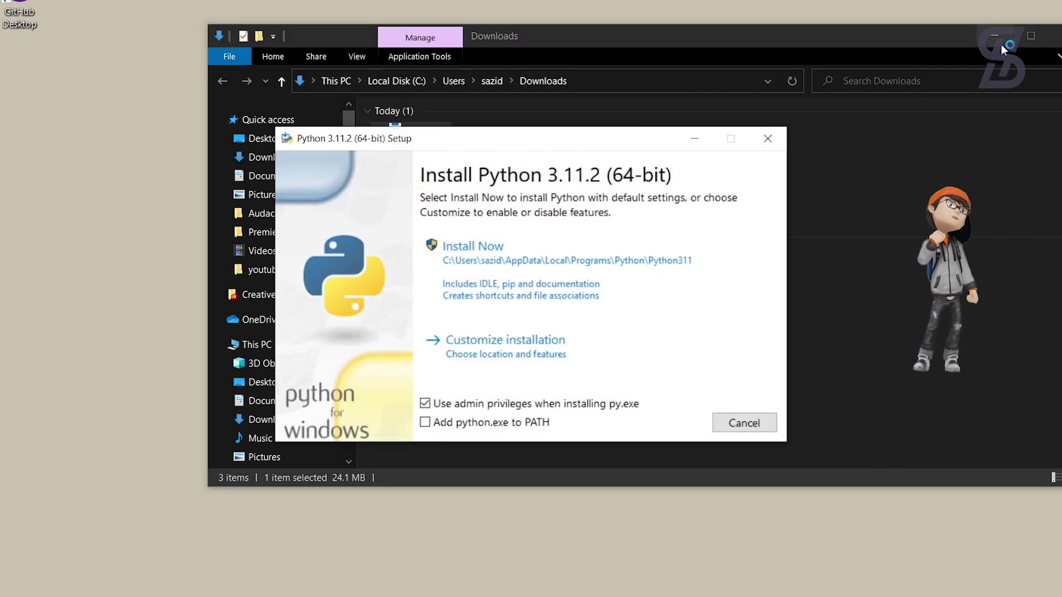
{"action": "left_click", "coordinate": [1000, 41]}
{"action": "left_click", "coordinate": [999, 37]}
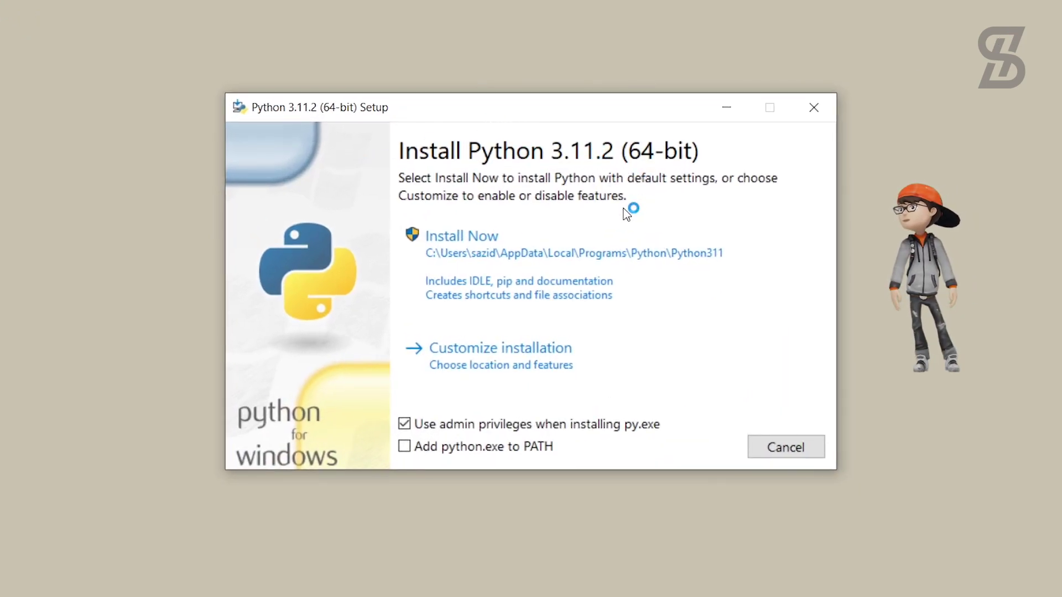
{"action": "left_click", "coordinate": [405, 451]}
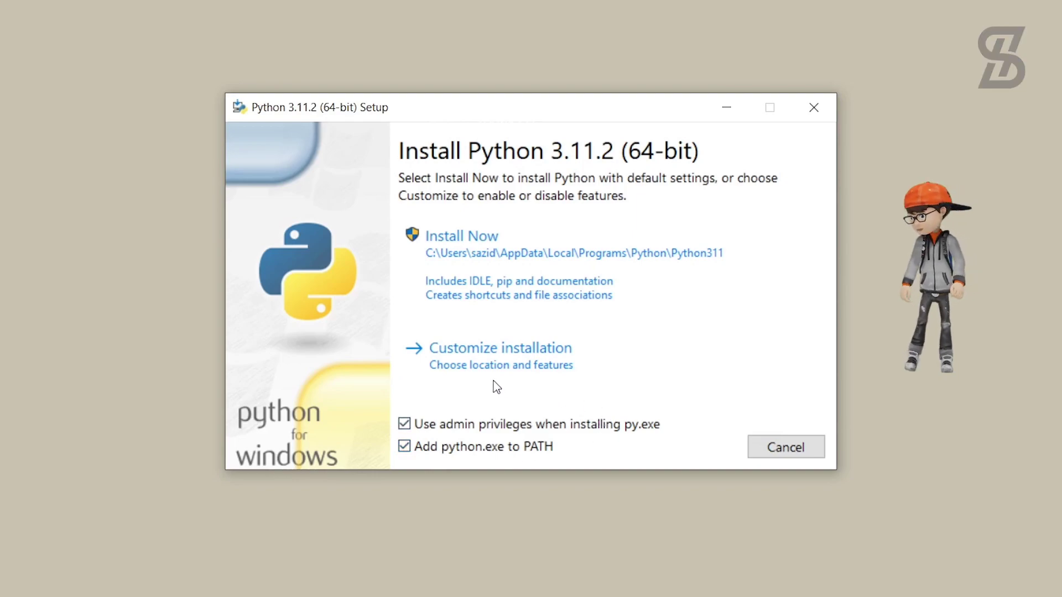
{"action": "left_click", "coordinate": [502, 369]}
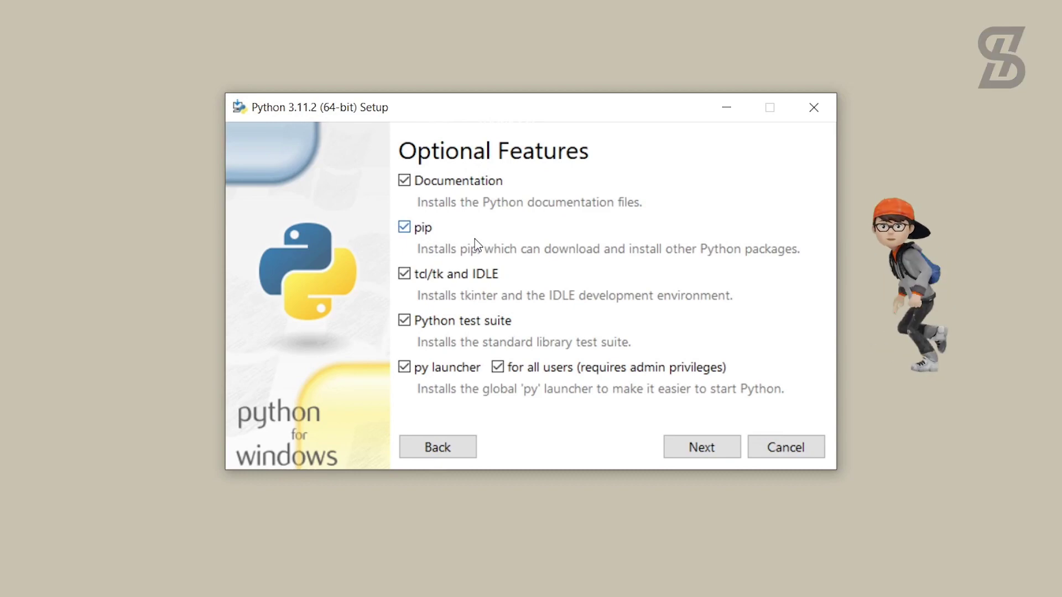
Keep pip selected, enable 'Install Python 3.11 for all users', and run the installation.
{"action": "left_click", "coordinate": [406, 231]}
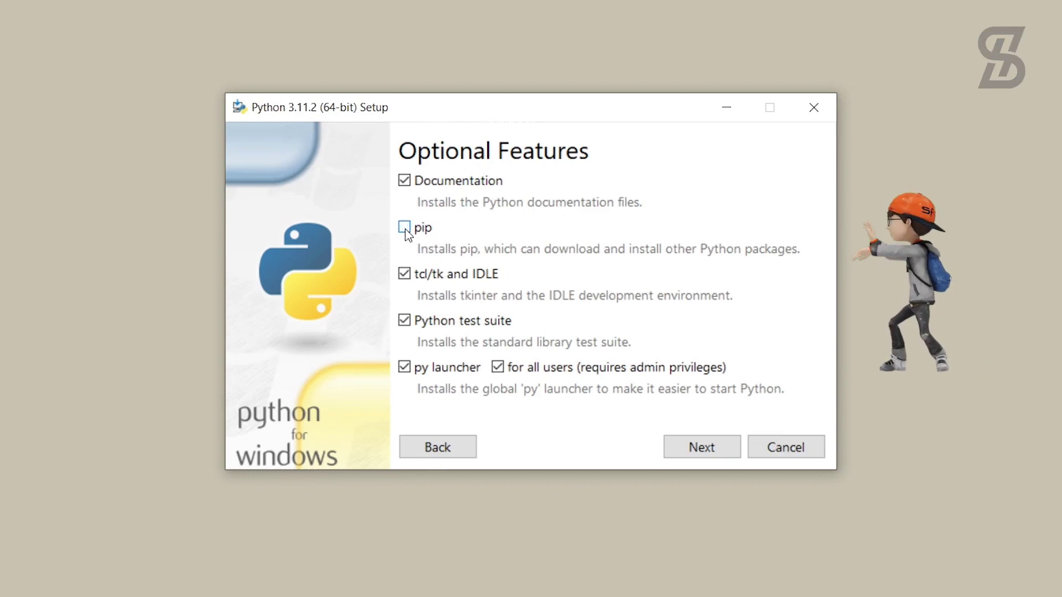
{"action": "left_click", "coordinate": [406, 231]}
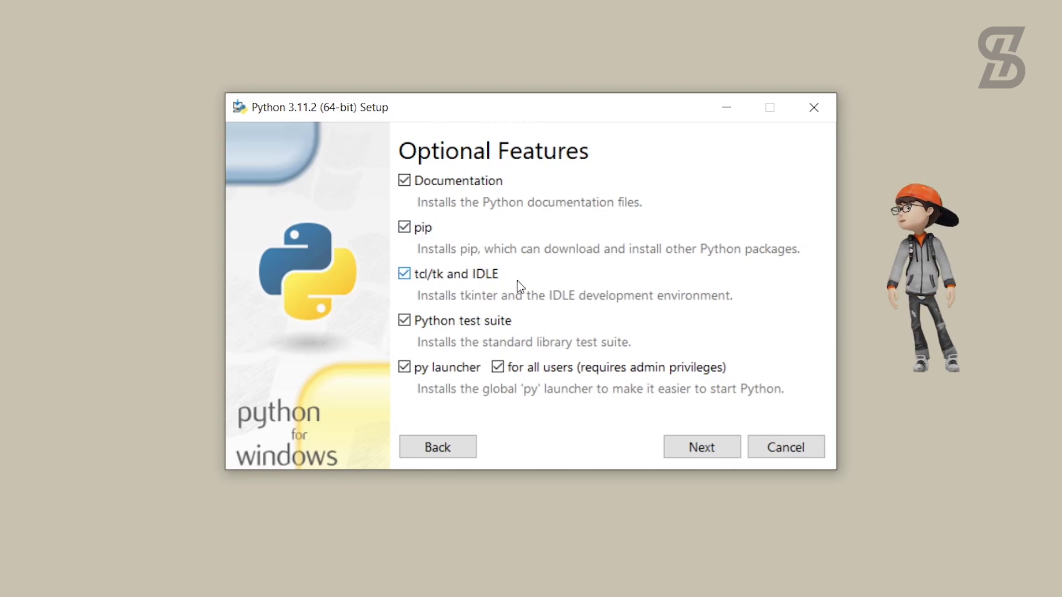
{"action": "left_click", "coordinate": [697, 451]}
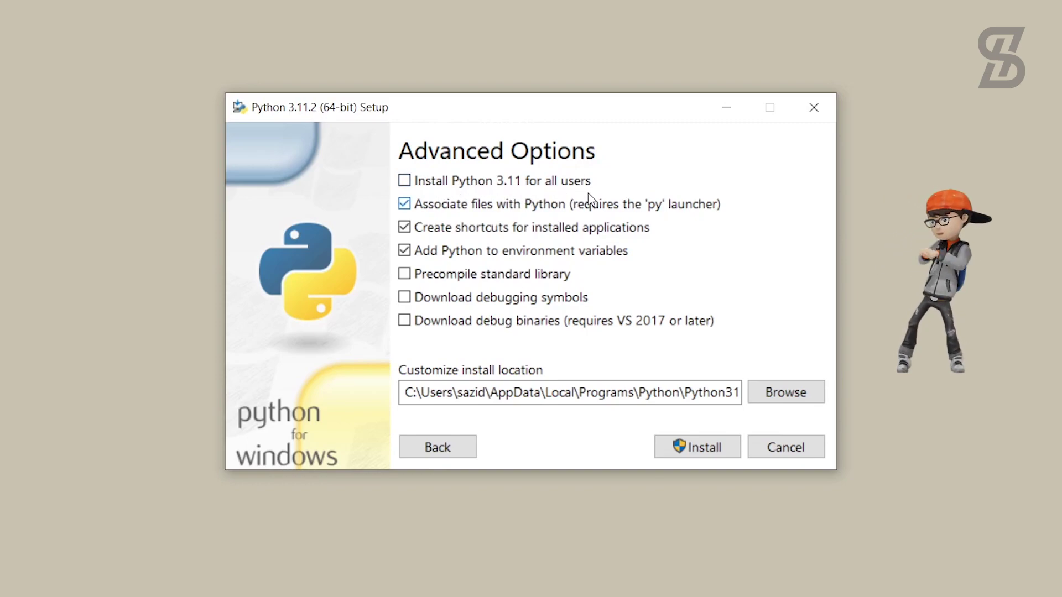
{"action": "left_click", "coordinate": [405, 181]}
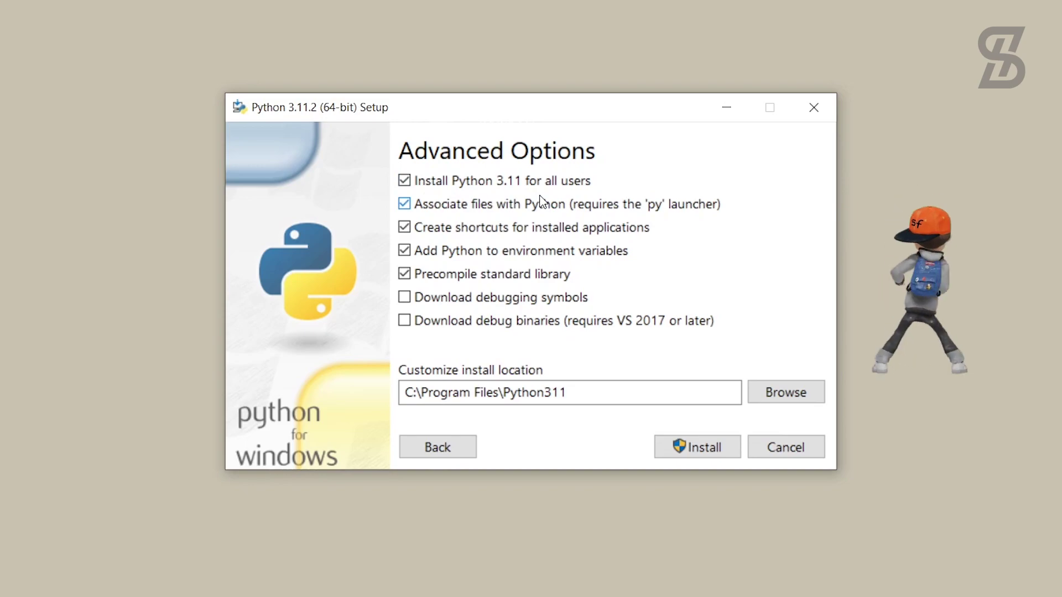
{"action": "left_click", "coordinate": [703, 453]}
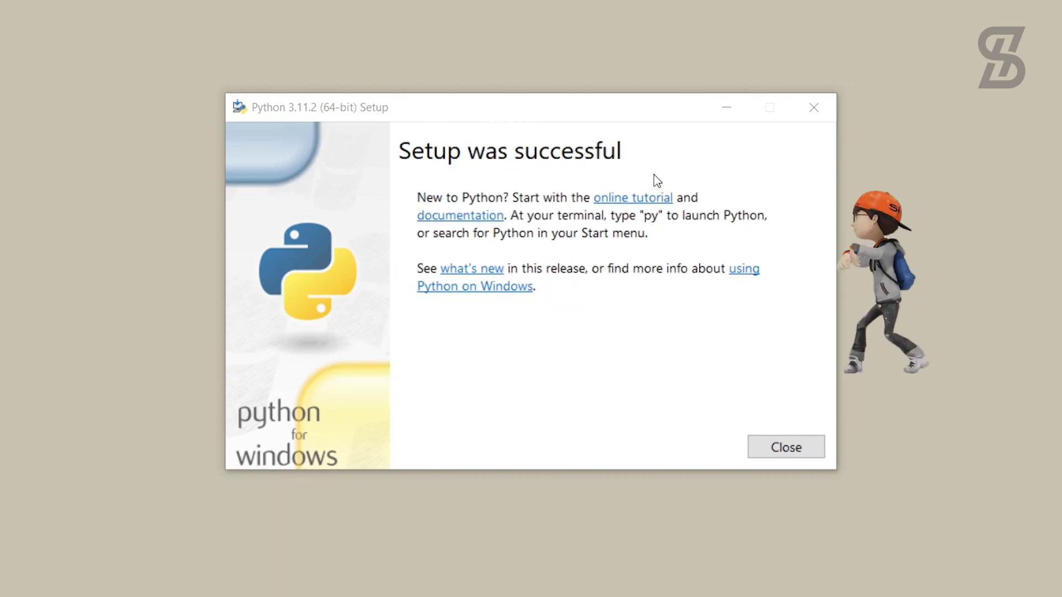
Close the finished installer and launch Command Prompt by searching for cmd.
{"action": "left_click", "coordinate": [788, 453]}
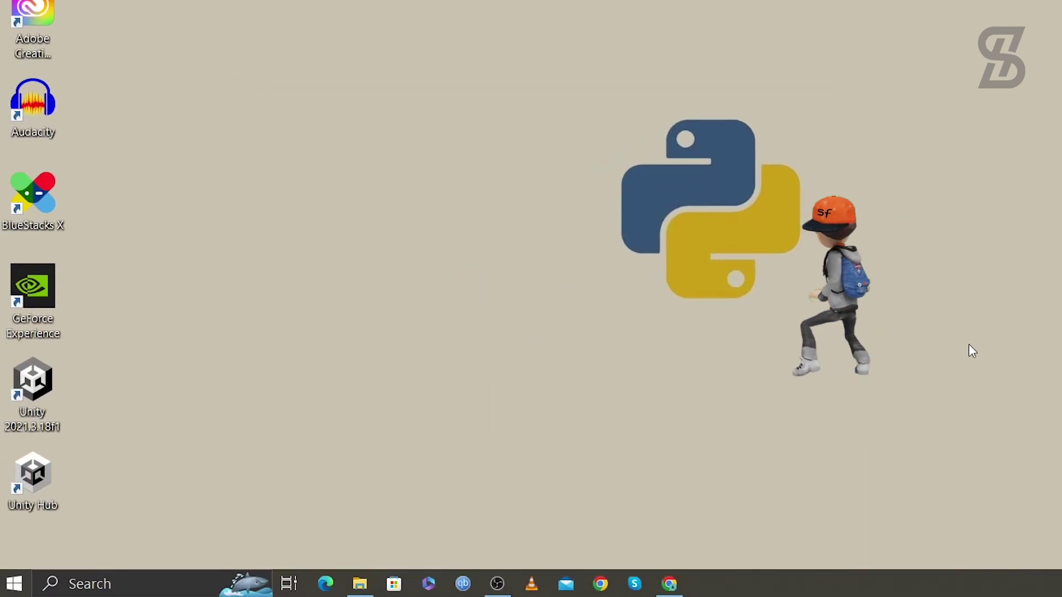
{"action": "left_click", "coordinate": [113, 585]}
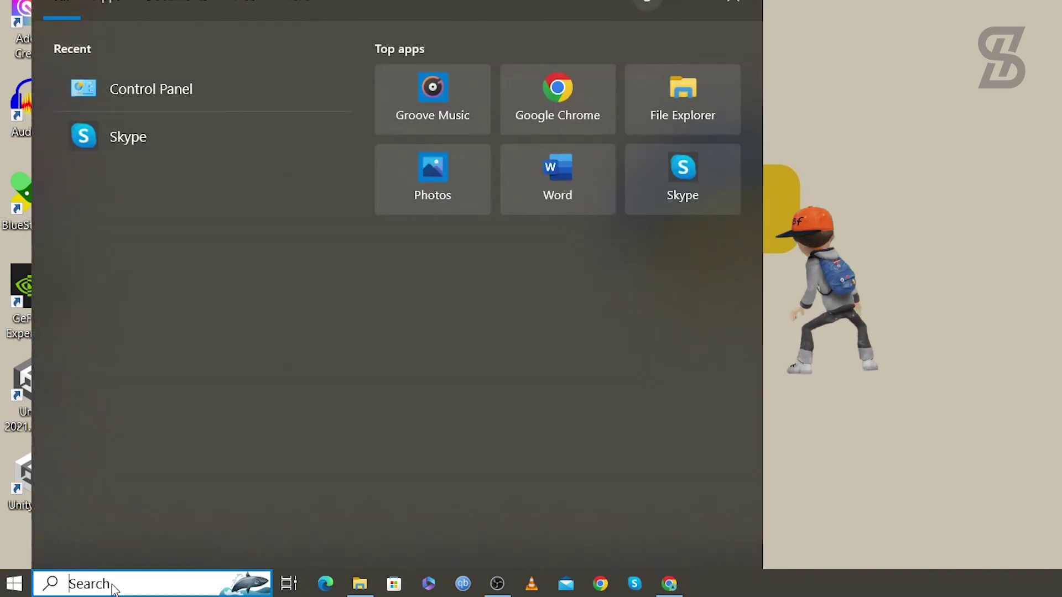
{"action": "type", "text": "cmd"}
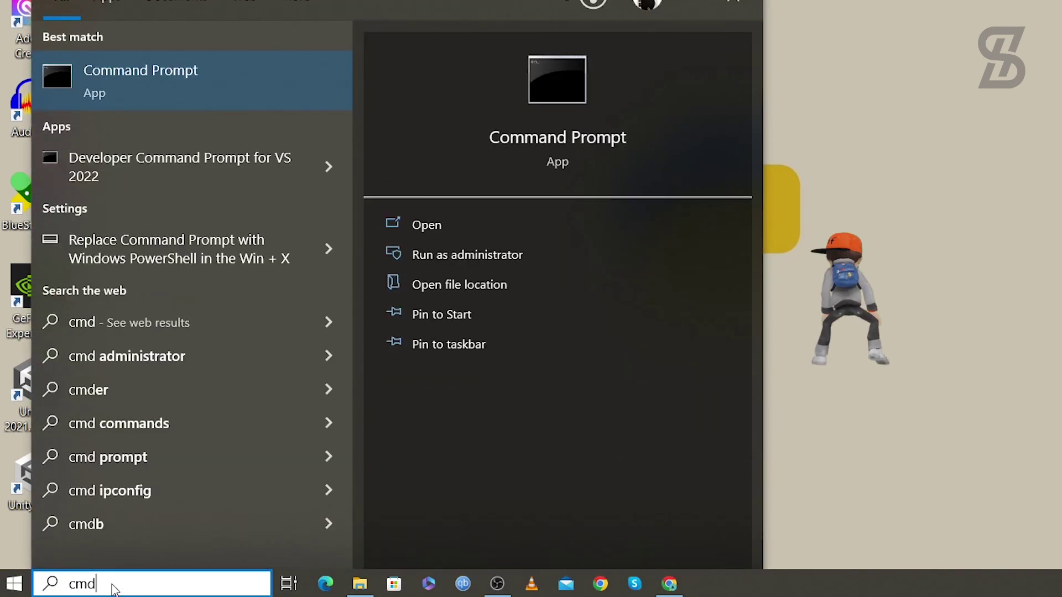
{"action": "key", "text": "Return"}
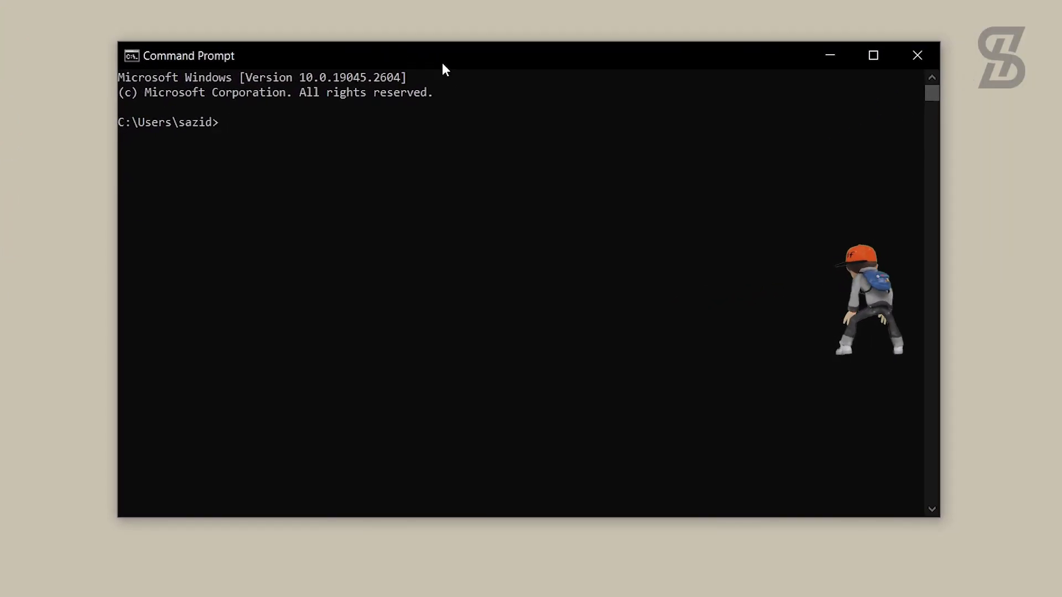
Run py --version and confirm the output reads Python 3.11.2.
{"action": "type", "text": "p"}
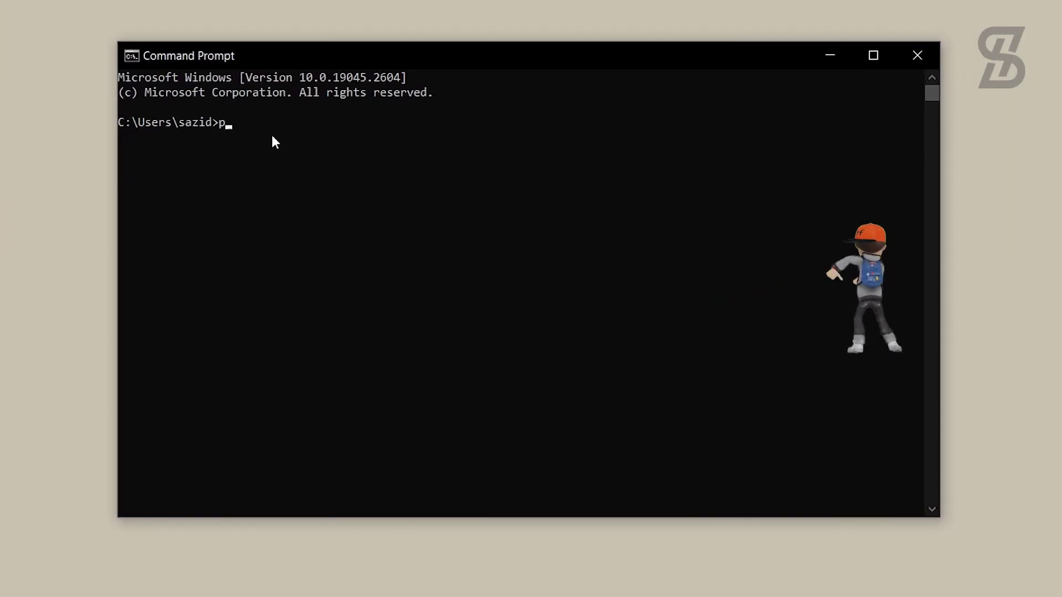
{"action": "type", "text": "y --ve"}
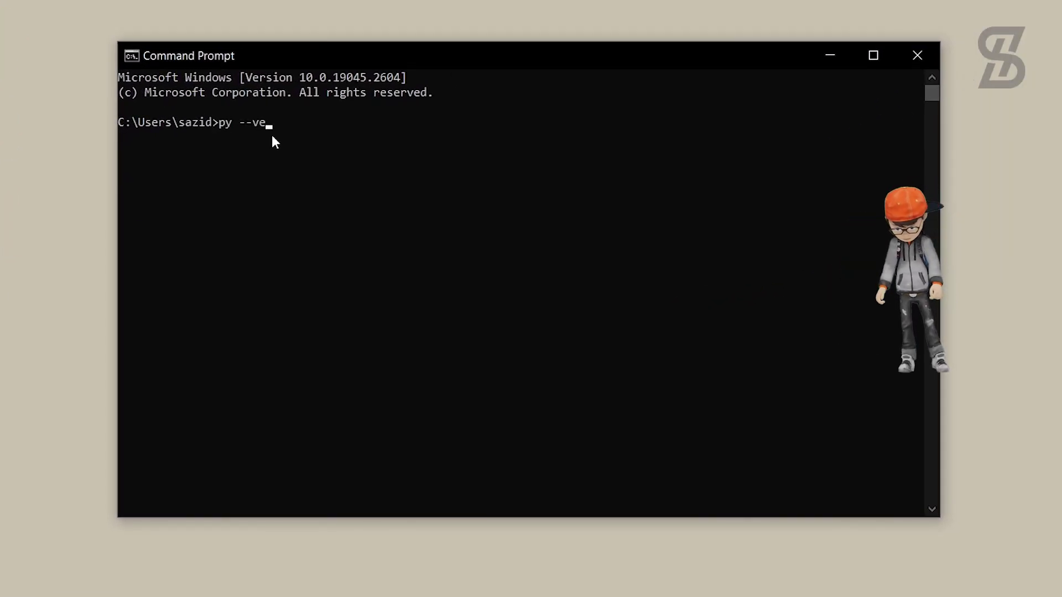
{"action": "type", "text": "rsion"}
{"action": "key", "text": "Return"}
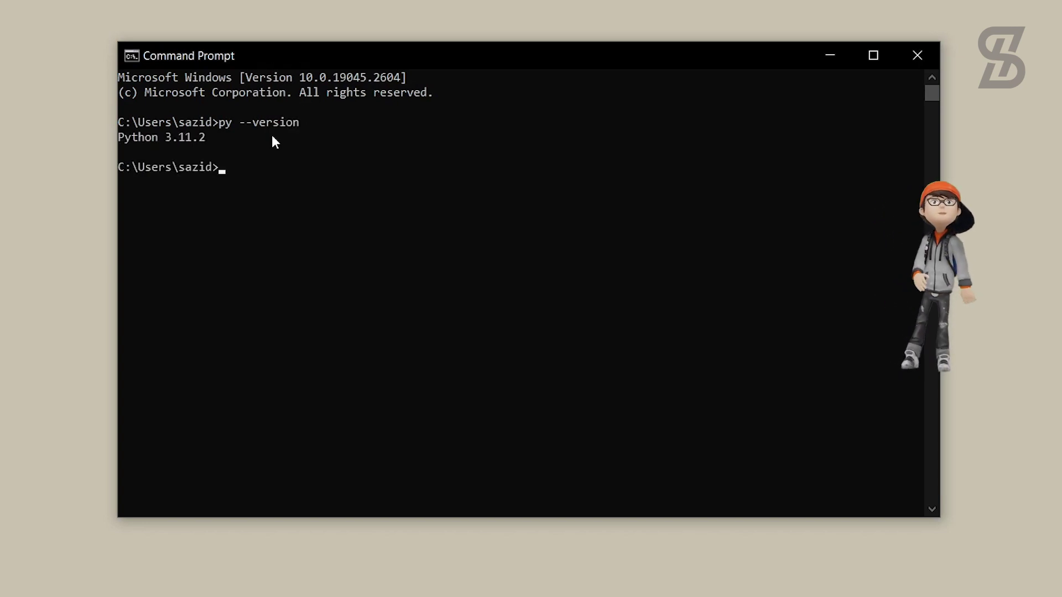
{"action": "left_click", "coordinate": [216, 138]}
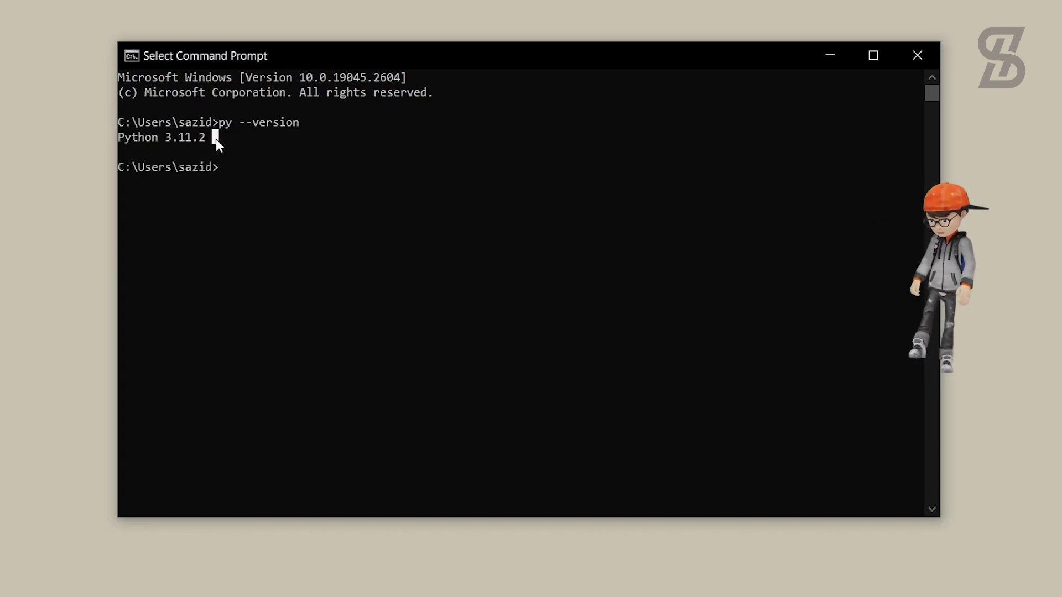
{"action": "left_click_drag", "start_coordinate": [215, 138], "coordinate": [120, 143]}
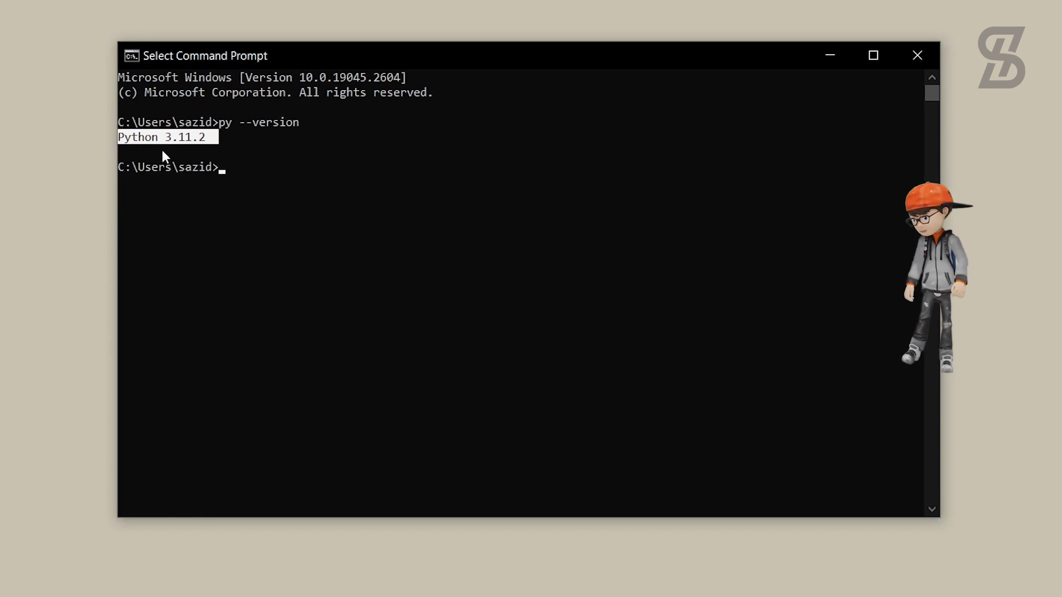
{"action": "left_click", "coordinate": [296, 183]}
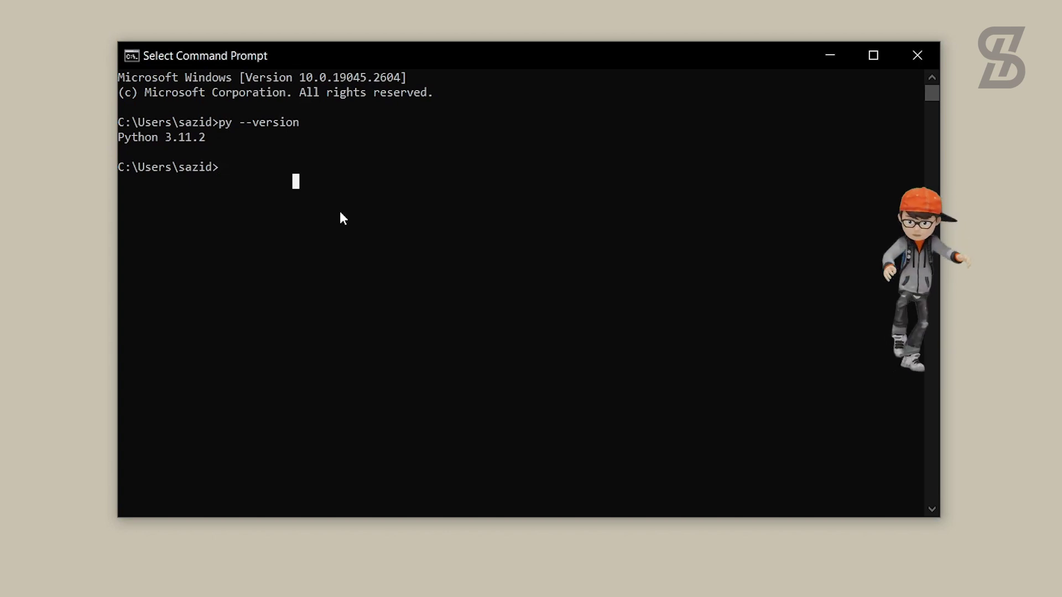
Run pip --version to confirm pip 22.3.1, then close Command Prompt.
{"action": "type", "text": "pip"}
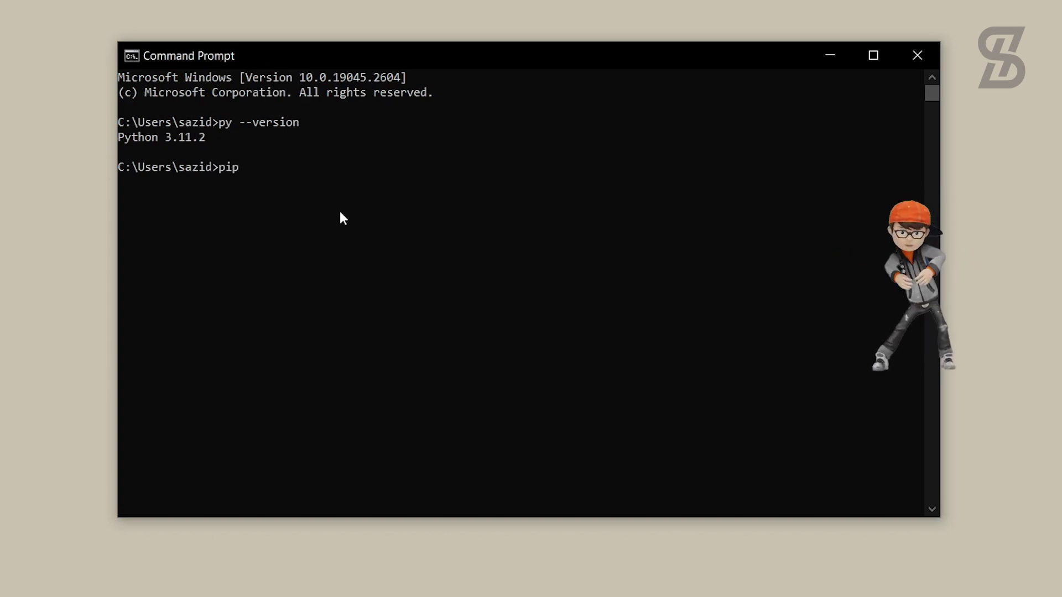
{"action": "type", "text": " --"}
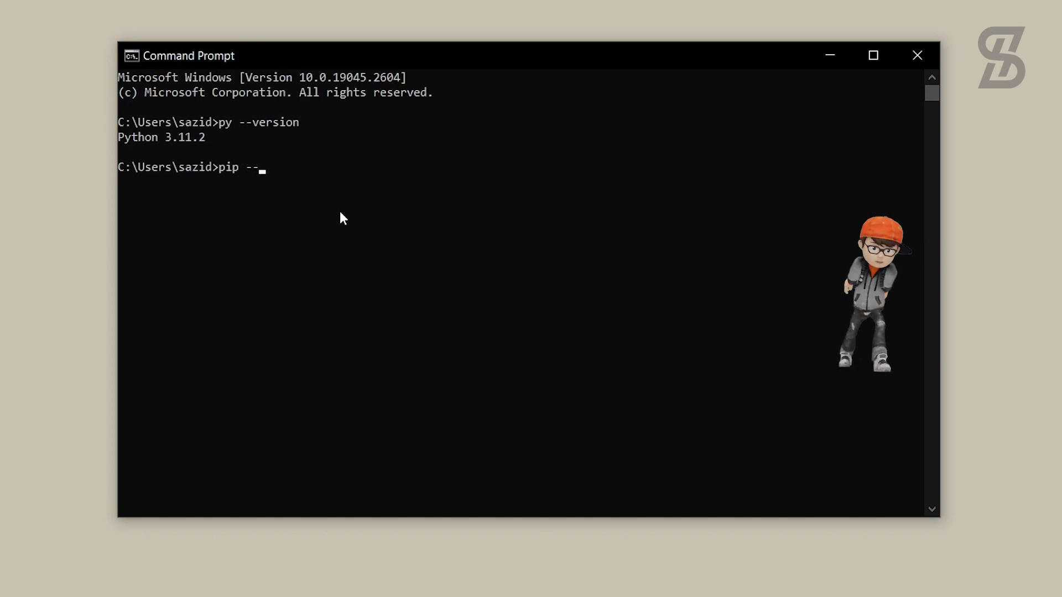
{"action": "type", "text": "version"}
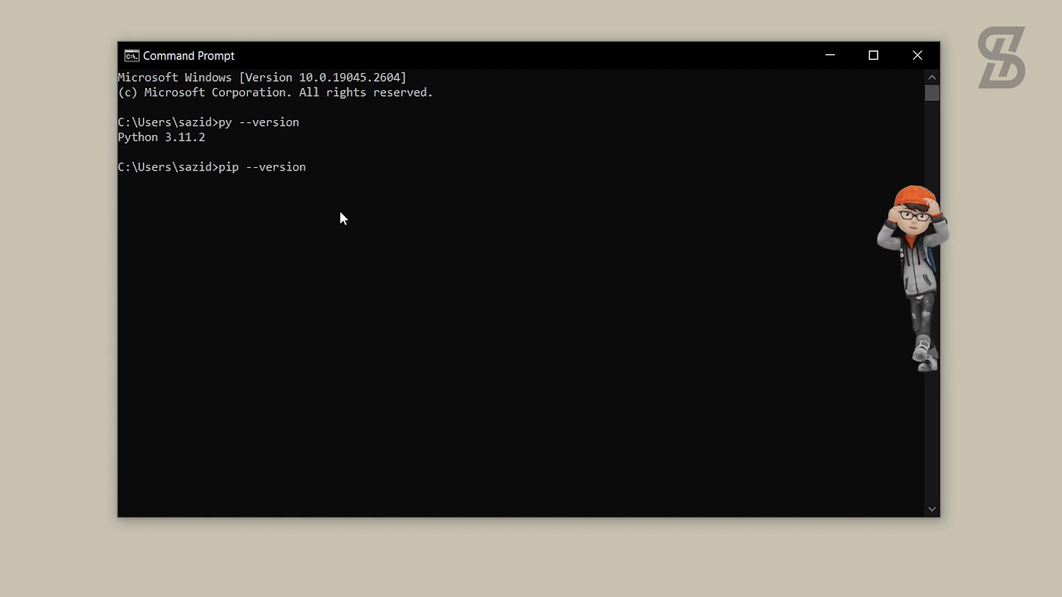
{"action": "key", "text": "Return"}
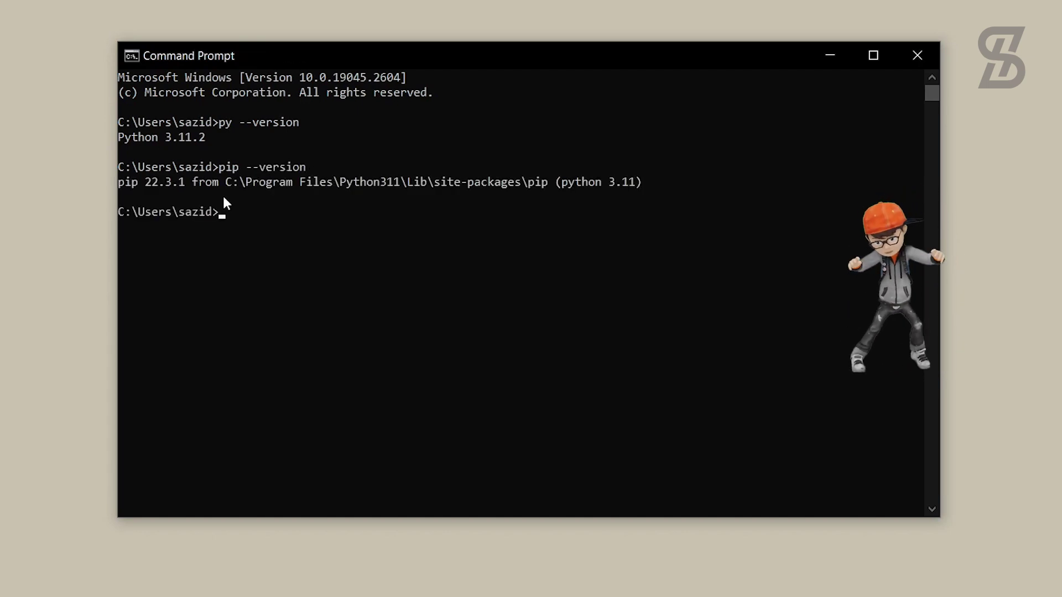
{"action": "mouse_move", "coordinate": [118, 188]}
{"action": "left_mouse_down"}
{"action": "mouse_move", "coordinate": [131, 188]}
{"action": "mouse_move", "coordinate": [118, 189]}
{"action": "left_mouse_up"}
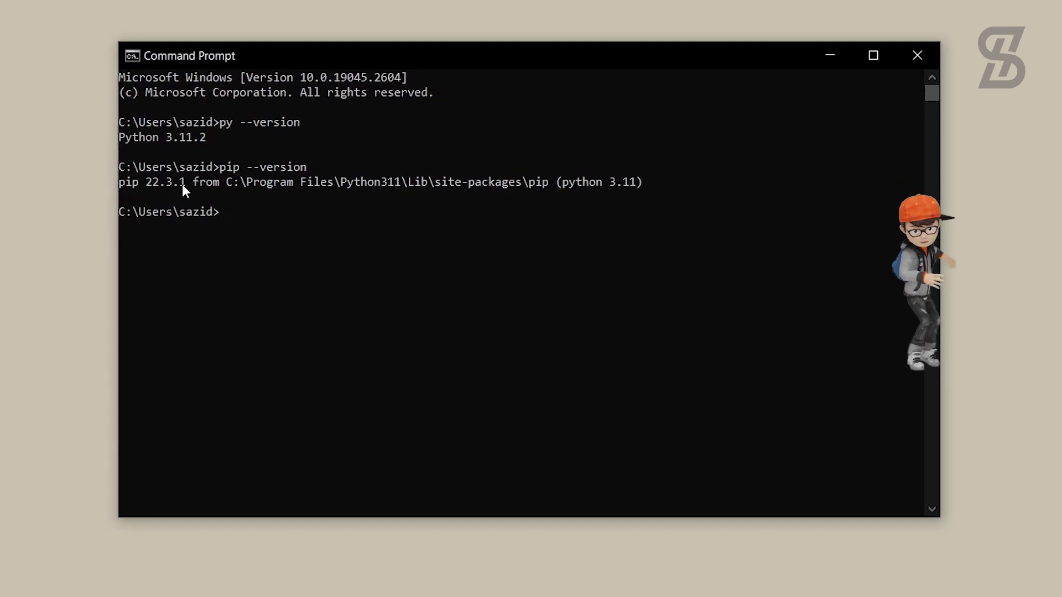
{"action": "left_click_drag", "start_coordinate": [192, 184], "coordinate": [166, 188]}
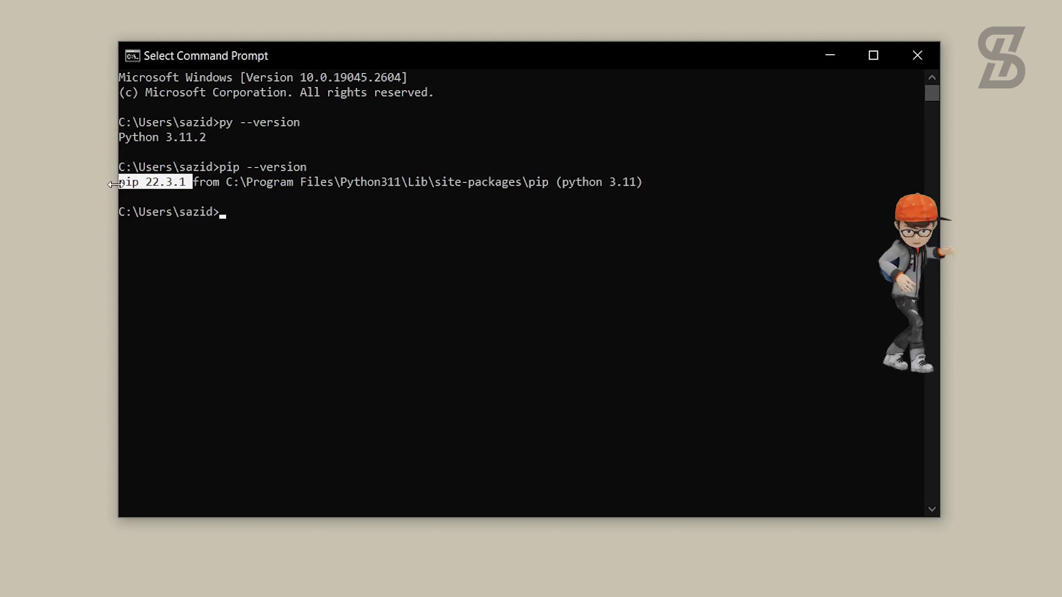
{"action": "left_click", "coordinate": [221, 197]}
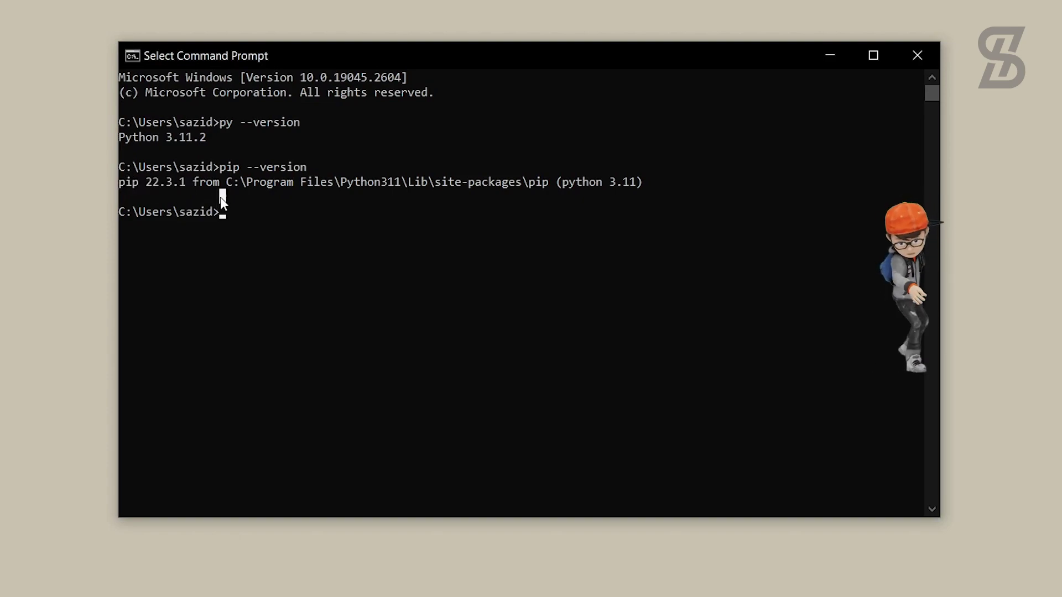
{"action": "left_click", "coordinate": [926, 56]}
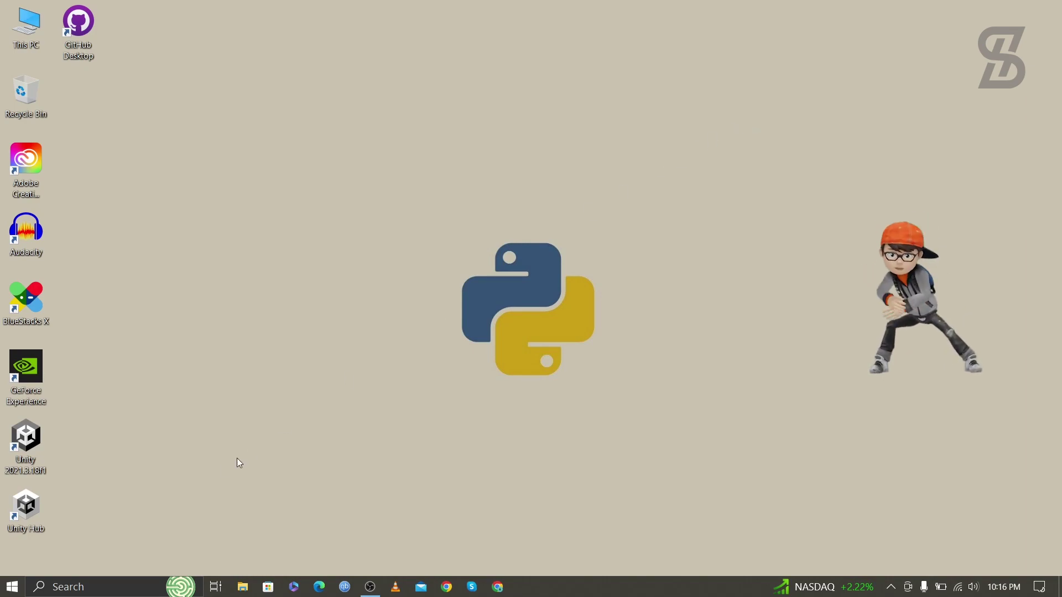
Launch IDLE via search, centre its window, and check the banner shows Python 3.11.2.
{"action": "left_click", "coordinate": [114, 588]}
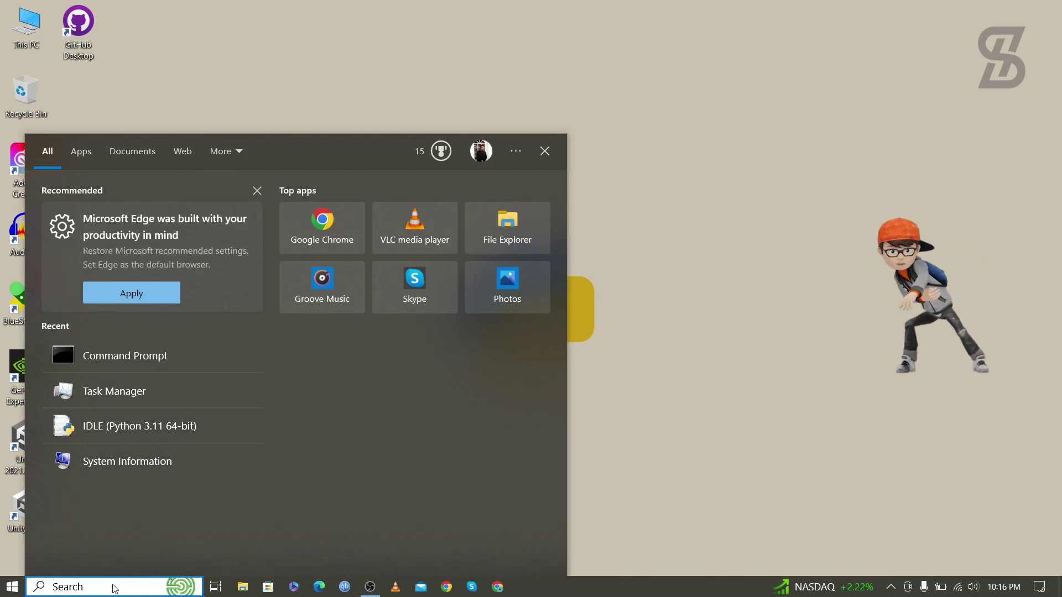
{"action": "type", "text": "idle"}
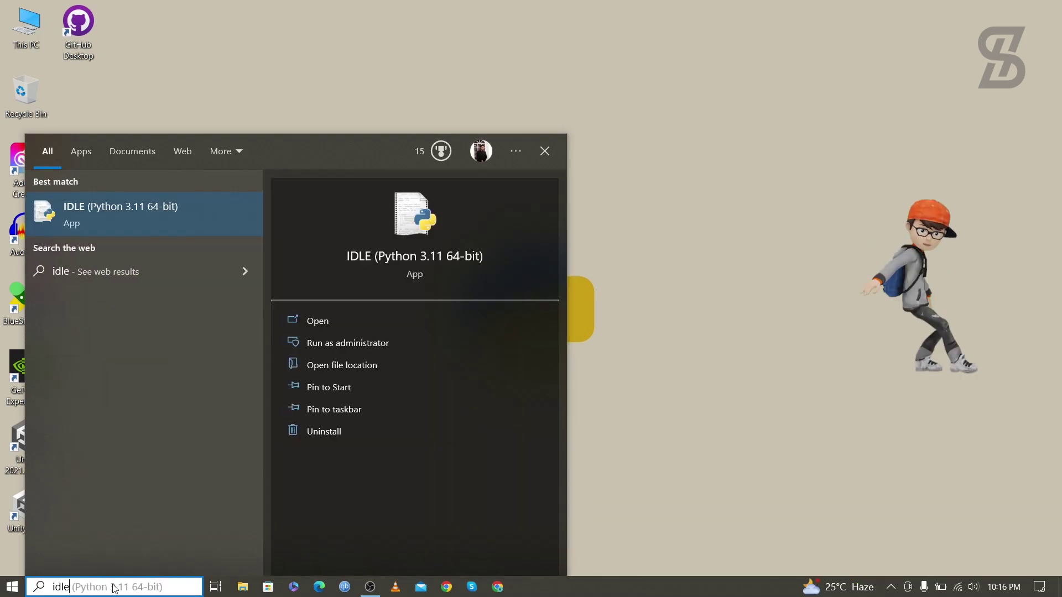
{"action": "key", "text": "Return"}
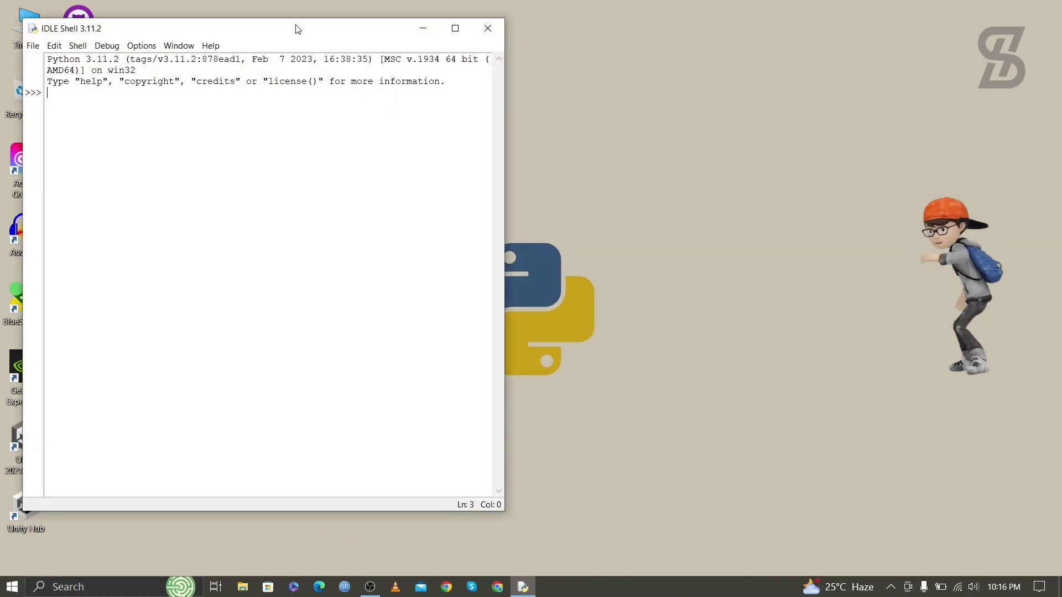
{"action": "left_click_drag", "start_coordinate": [297, 28], "coordinate": [573, 47]}
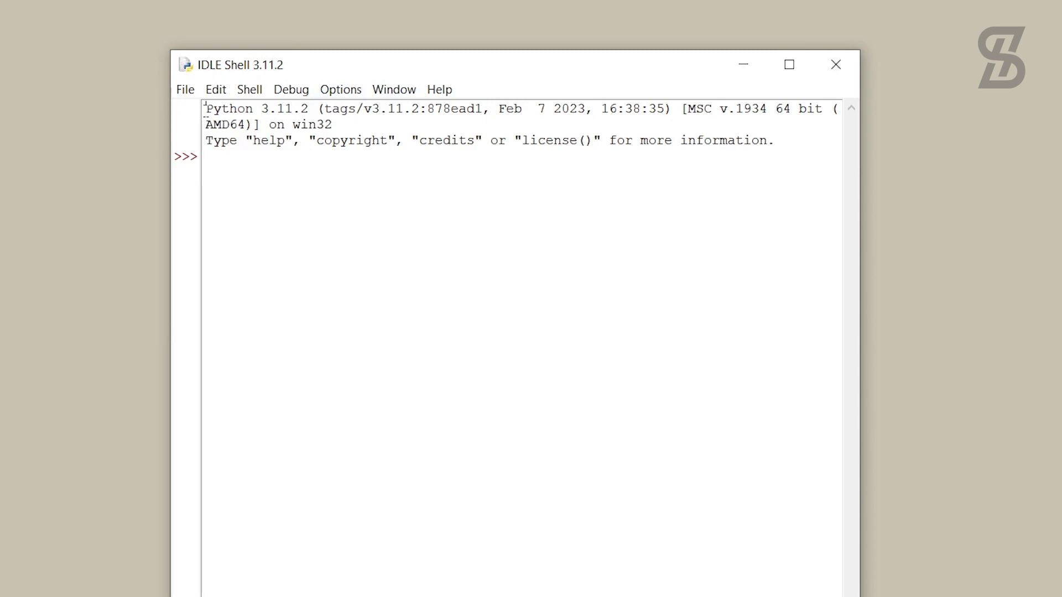
{"action": "left_click_drag", "start_coordinate": [205, 109], "coordinate": [310, 108]}
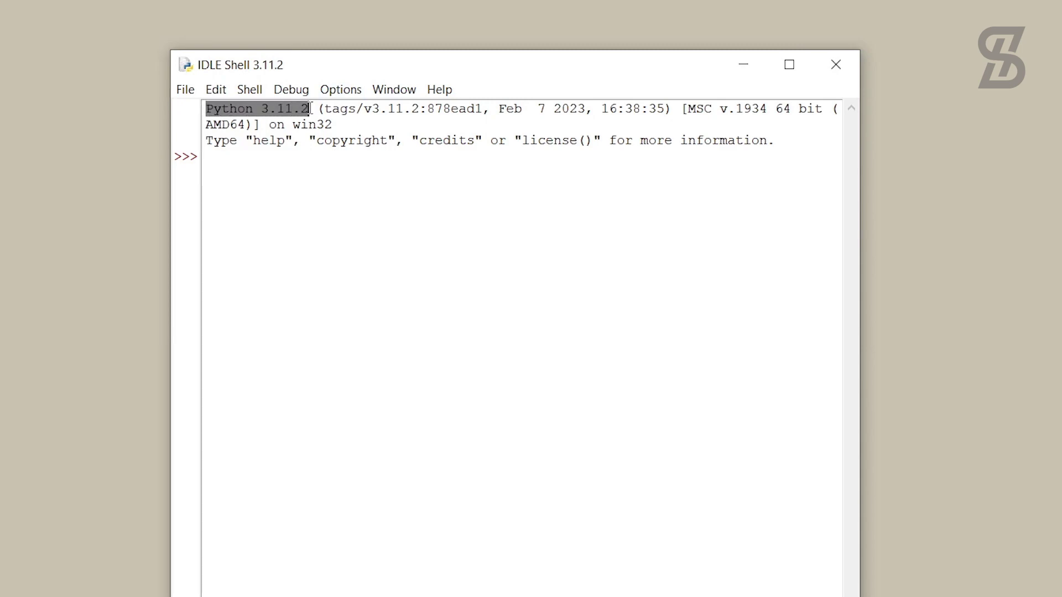
{"action": "left_click", "coordinate": [233, 171]}
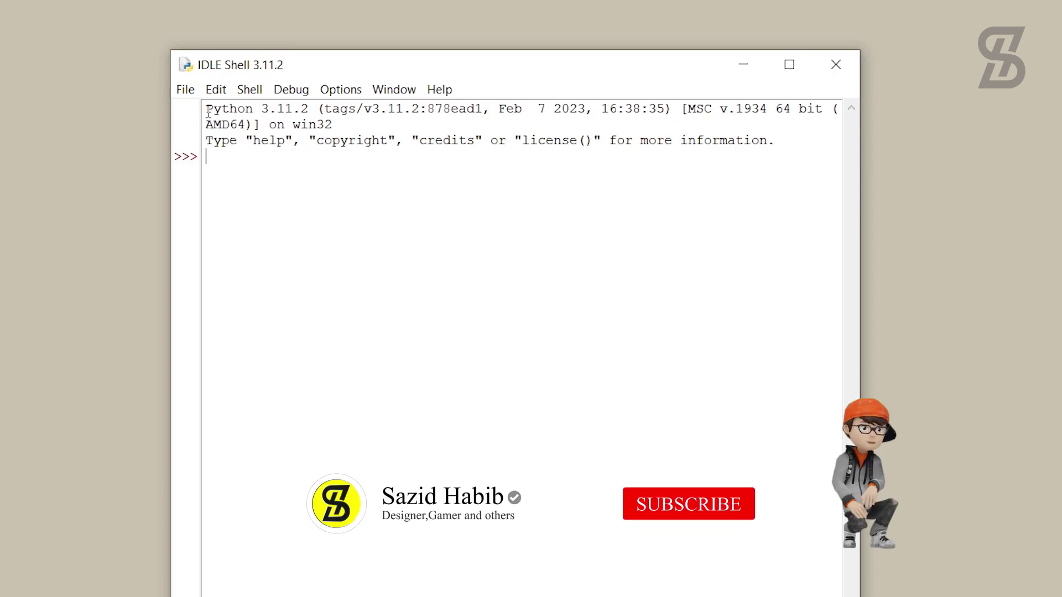
Run import nltk as nl, which fails with ModuleNotFoundError: No module named 'nltk'.
{"action": "left_click_drag", "start_coordinate": [205, 108], "coordinate": [270, 110]}
{"action": "left_click", "coordinate": [212, 159]}
{"action": "key", "text": "Return"}
{"action": "key", "text": "Return"}
{"action": "type", "text": "im"}
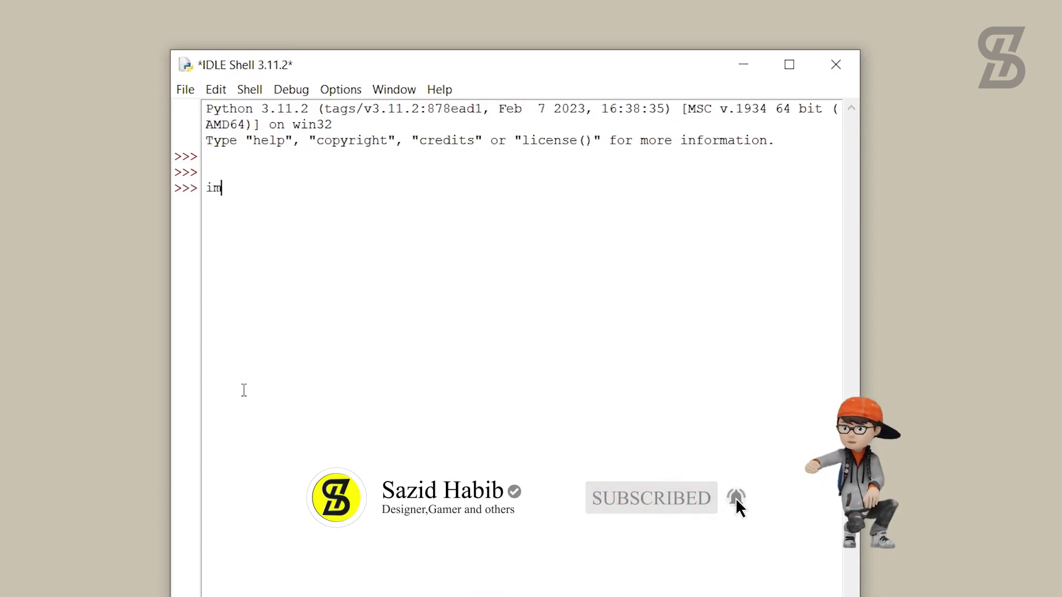
{"action": "type", "text": "port nltk a"}
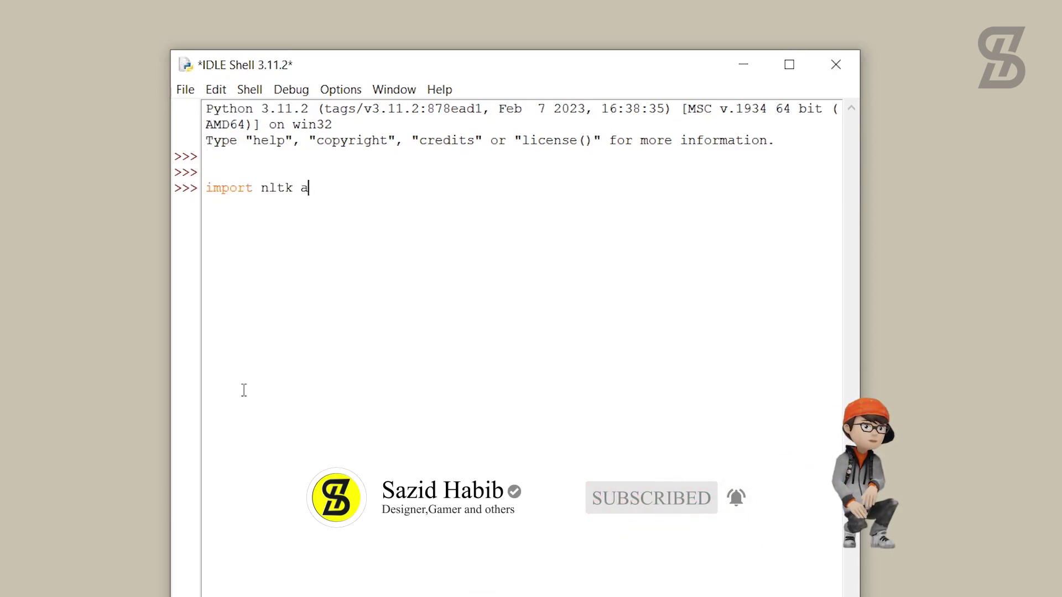
{"action": "type", "text": "s nl"}
{"action": "key", "text": "Return"}
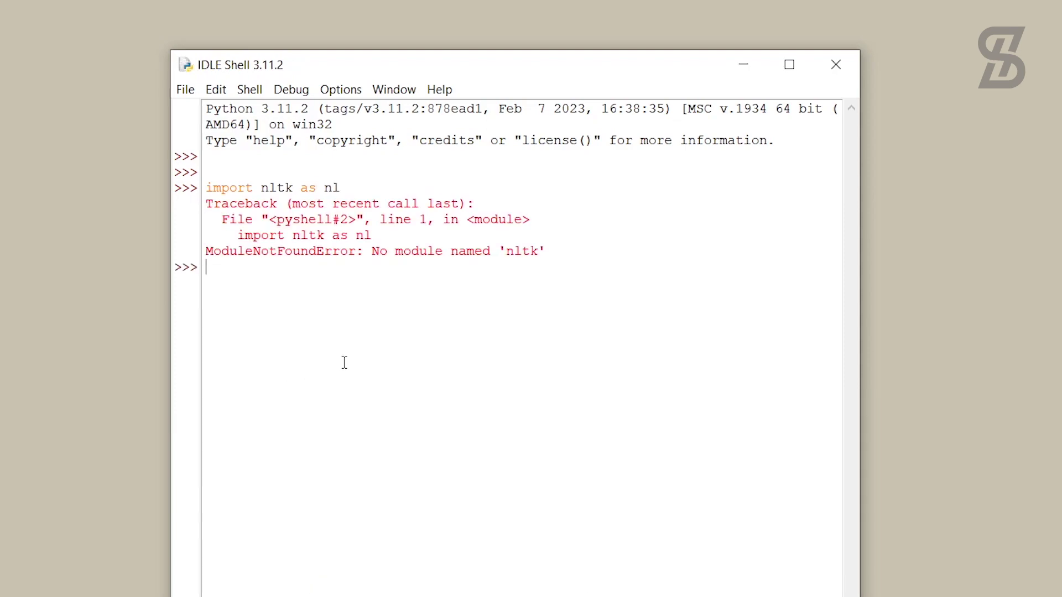
{"action": "left_click_drag", "start_coordinate": [548, 254], "coordinate": [363, 260]}
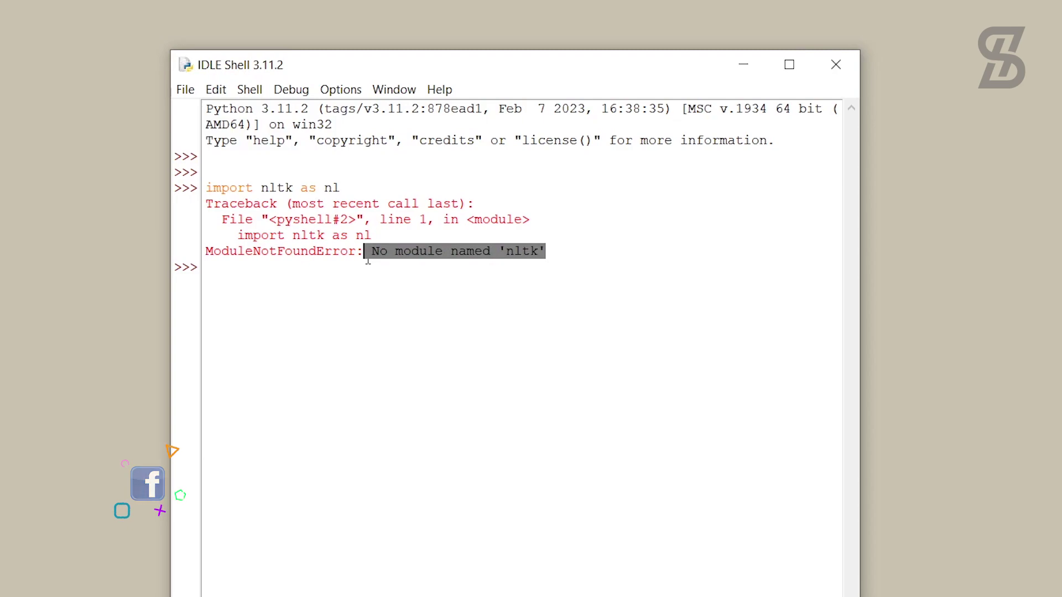
{"action": "left_click", "coordinate": [206, 271]}
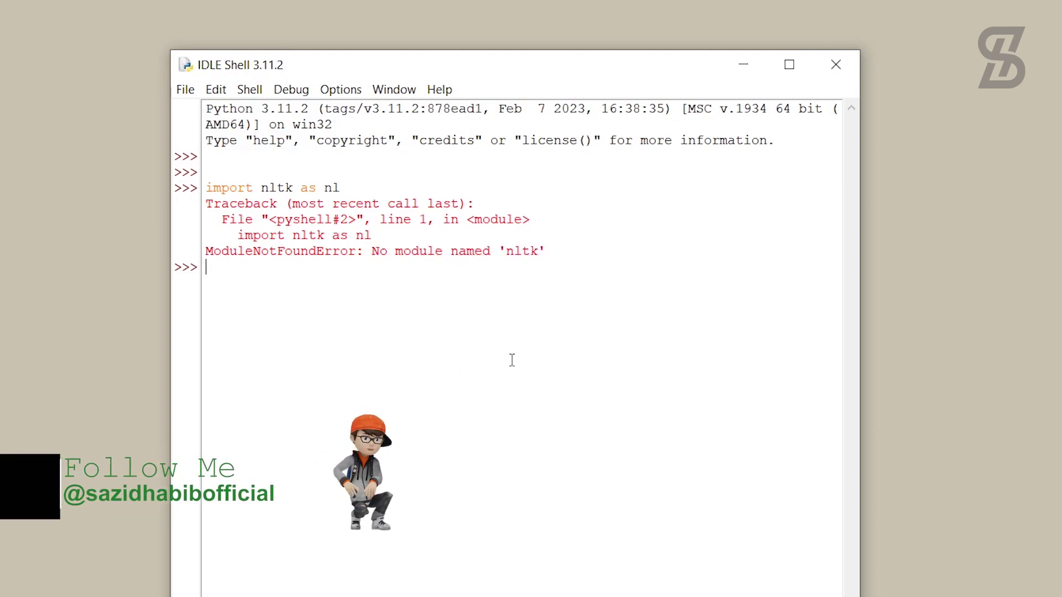
Minimise IDLE and open Command Prompt by searching for cmd.
{"action": "left_click", "coordinate": [744, 65]}
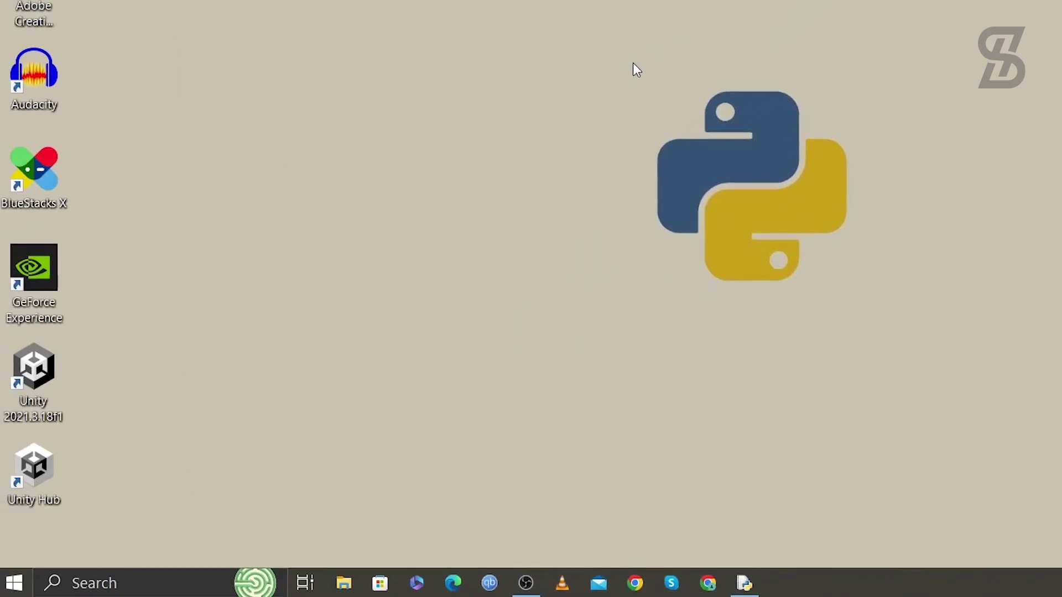
{"action": "left_click", "coordinate": [151, 569]}
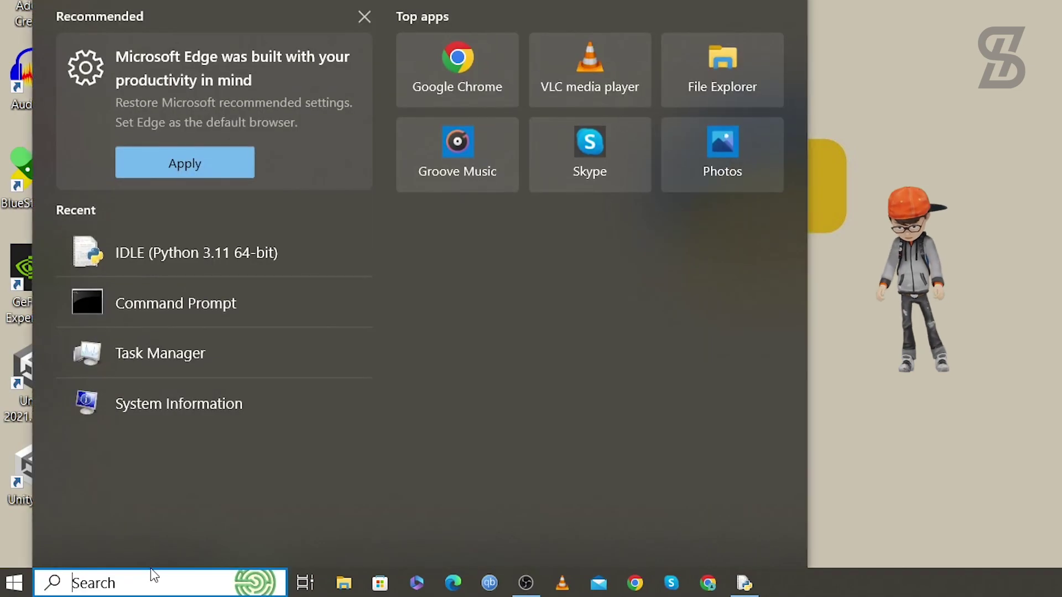
{"action": "type", "text": "cmd"}
{"action": "key", "text": "Return"}
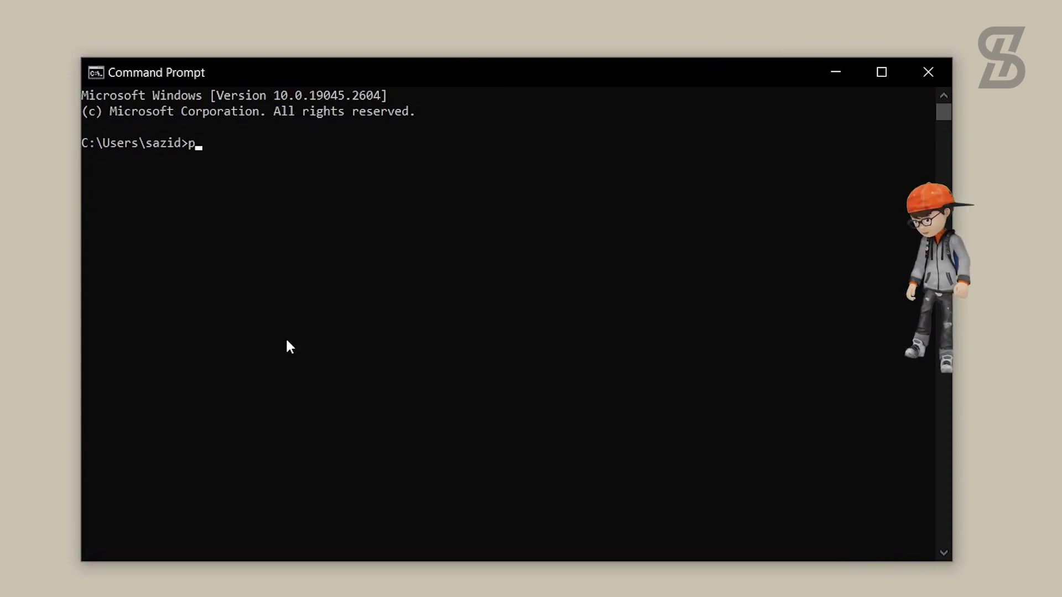
Run pip install nltk, confirm nltk 3.8.1 installed successfully, and close Command Prompt.
{"action": "type", "text": "pip install nltk"}
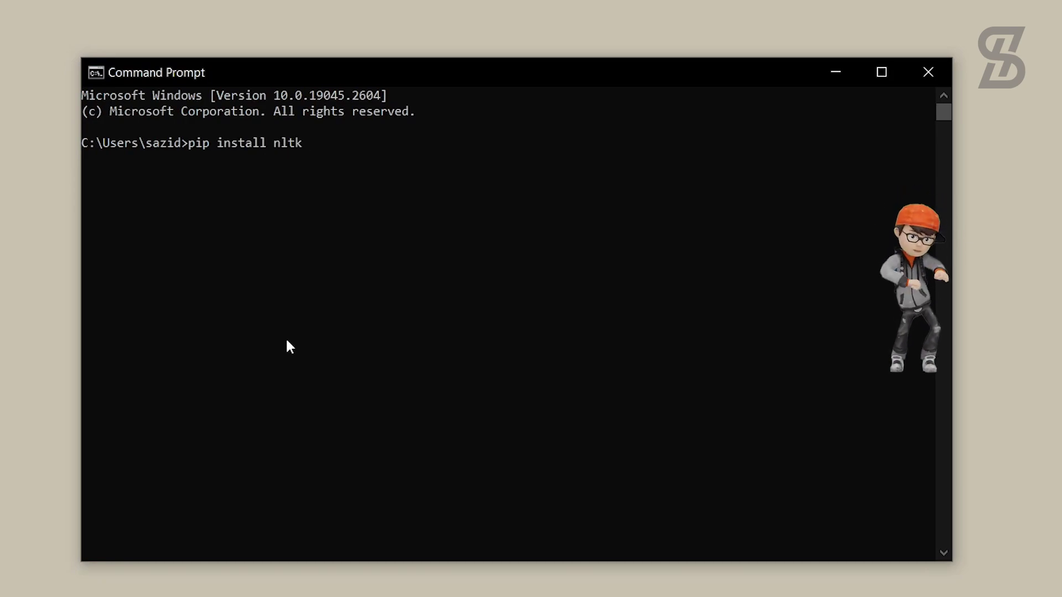
{"action": "key", "text": "Return"}
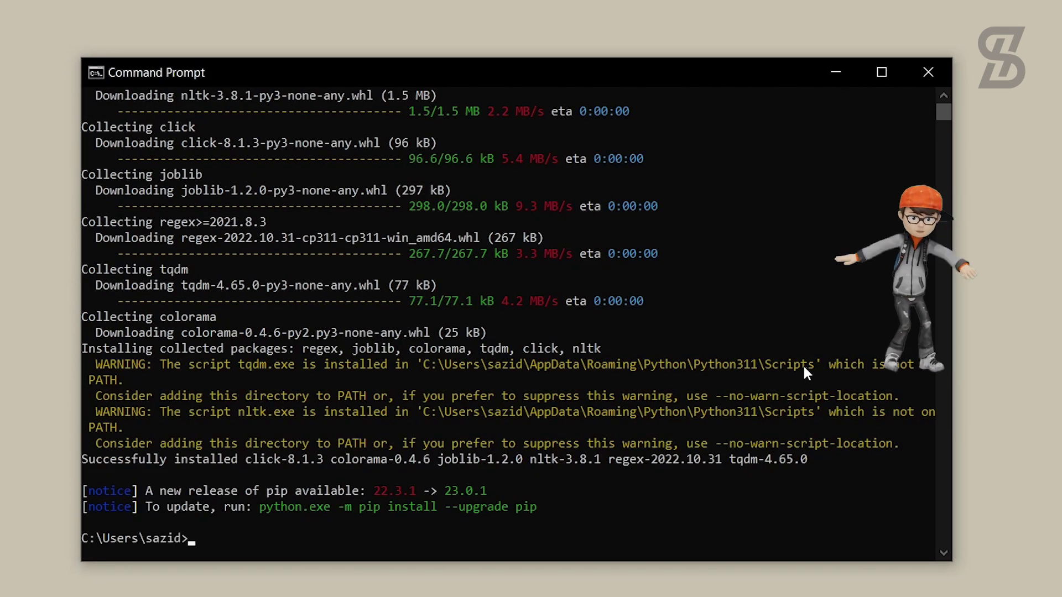
{"action": "left_click_drag", "start_coordinate": [82, 459], "coordinate": [327, 458]}
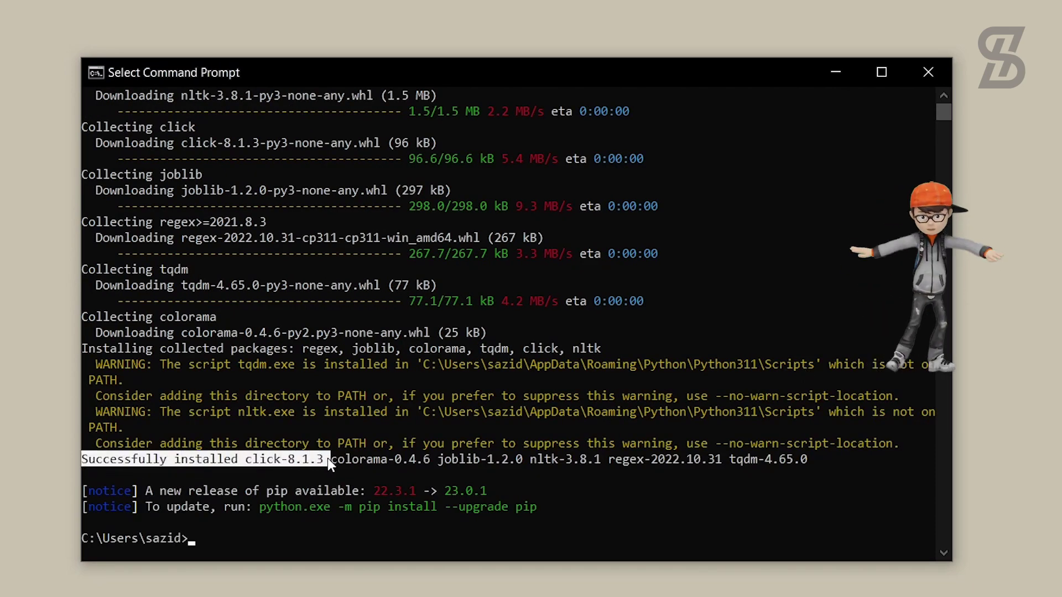
{"action": "left_click", "coordinate": [928, 73]}
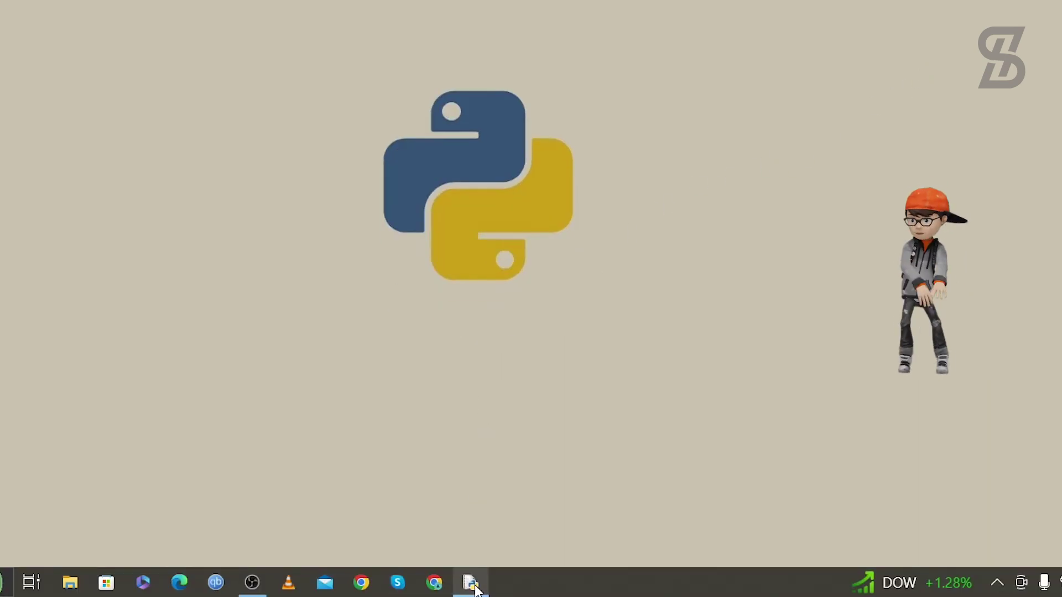
Restore IDLE and rerun import nltk as nl, this time without error.
{"action": "left_click", "coordinate": [476, 590]}
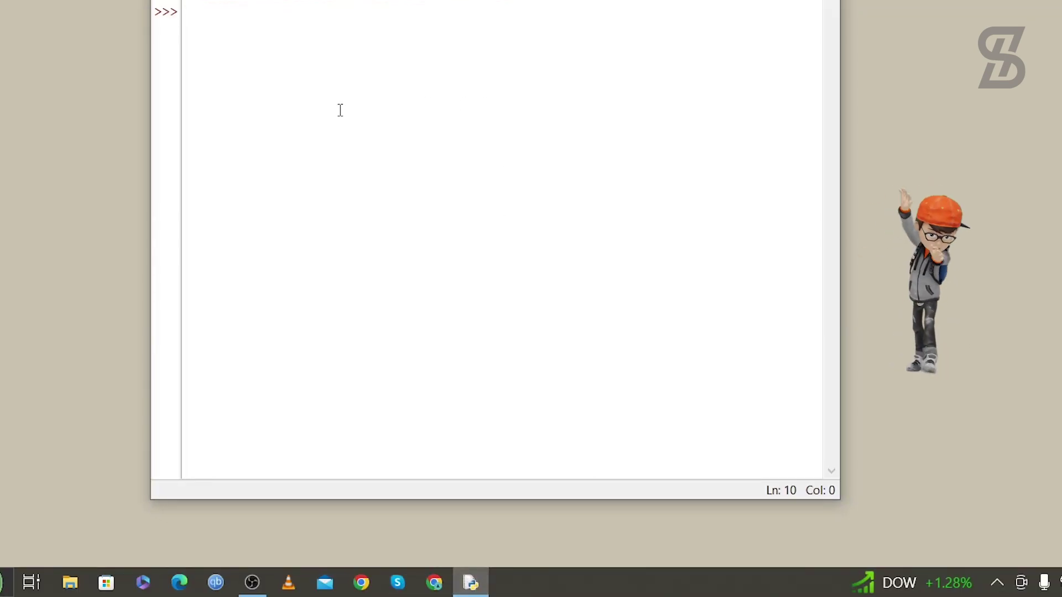
{"action": "key", "text": "Return"}
{"action": "type", "text": "import "}
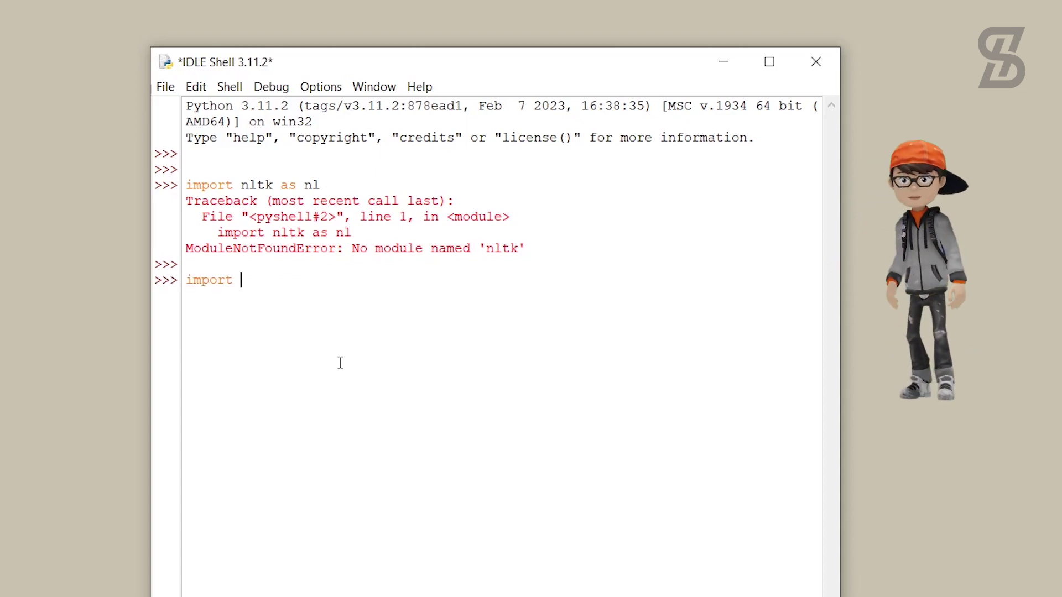
{"action": "type", "text": "nltk as nl"}
{"action": "key", "text": "Return"}
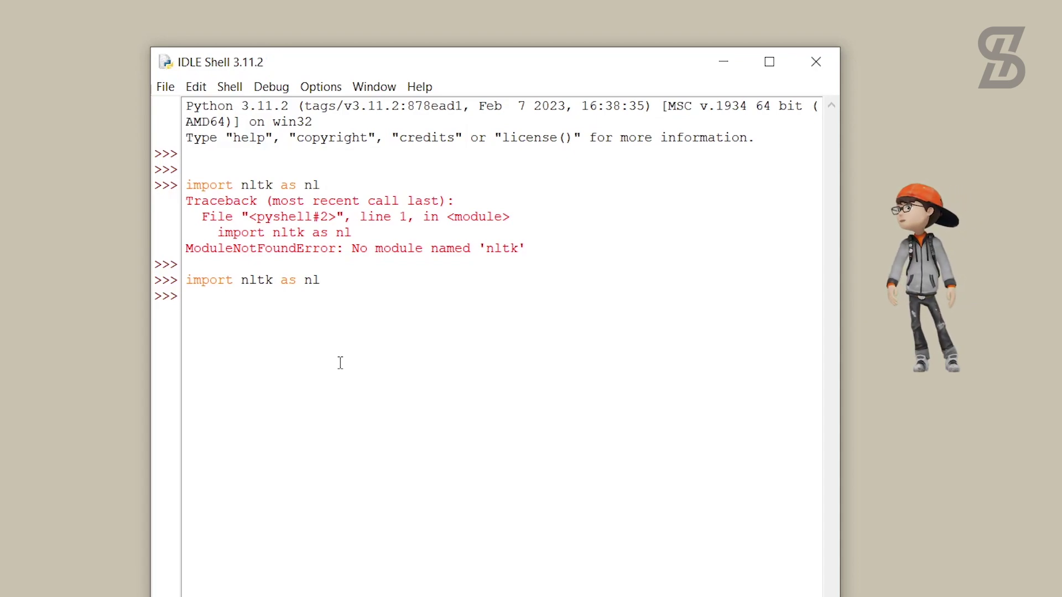
{"action": "key", "text": "Return"}
Run print("nltk version: " + nl.__version__) and highlight the resulting 'nltk version: 3.8.1' output.
{"action": "type", "text": "print"}
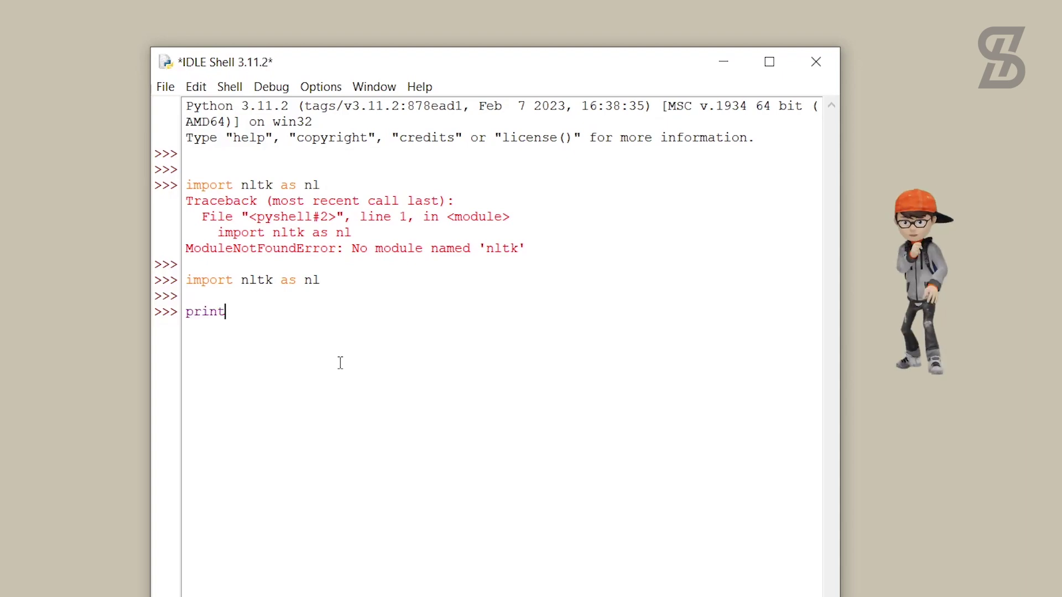
{"action": "type", "text": "()"}
{"action": "key", "text": "Left"}
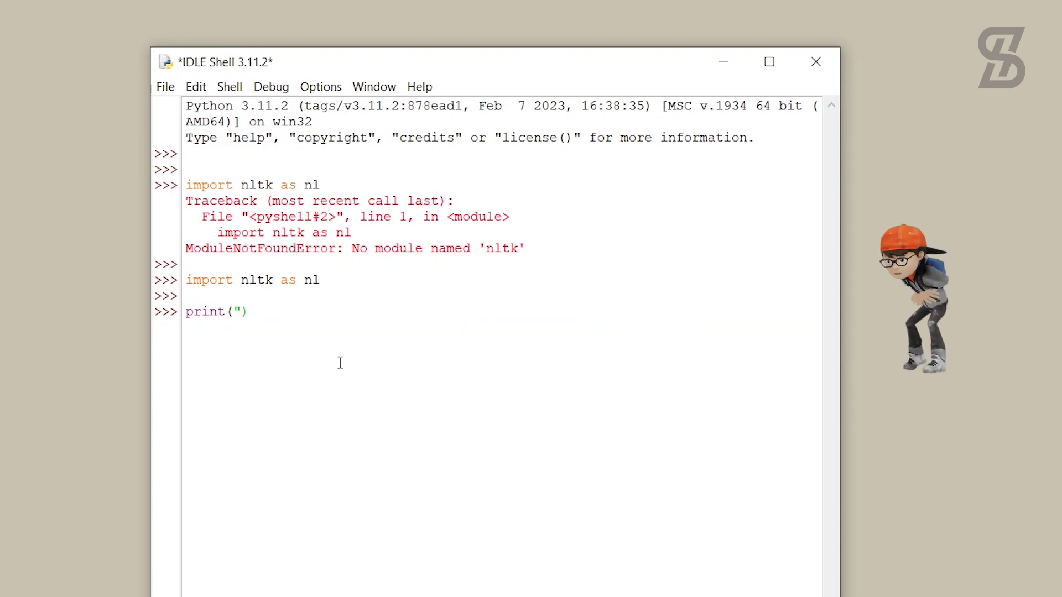
{"action": "type", "text": "\"\""}
{"action": "key", "text": "Left"}
{"action": "type", "text": "nltk vers"}
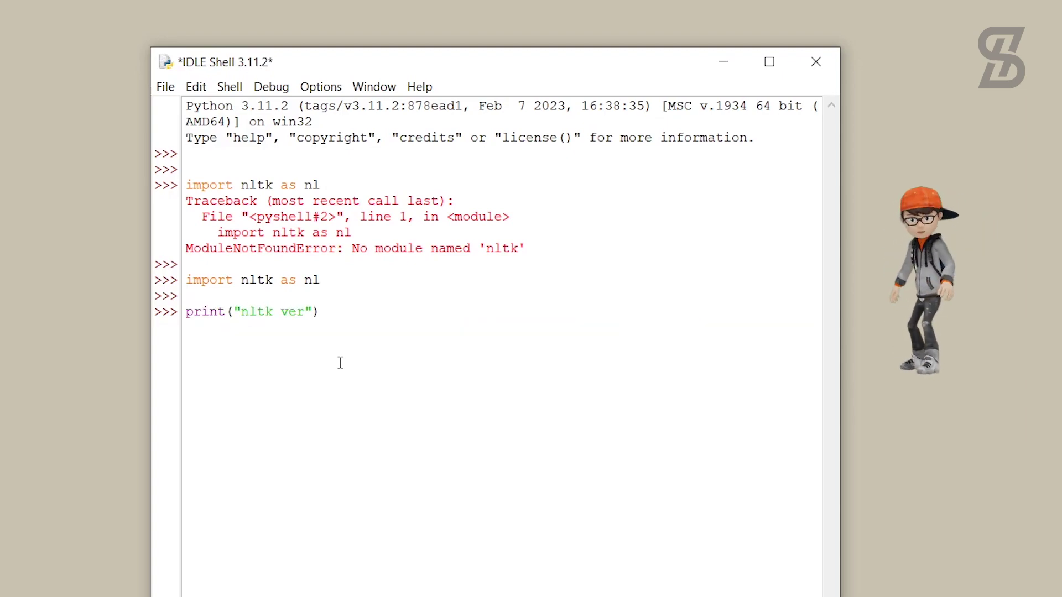
{"action": "type", "text": "ion:"}
{"action": "key", "text": "Right"}
{"action": "type", "text": "+ nl._"}
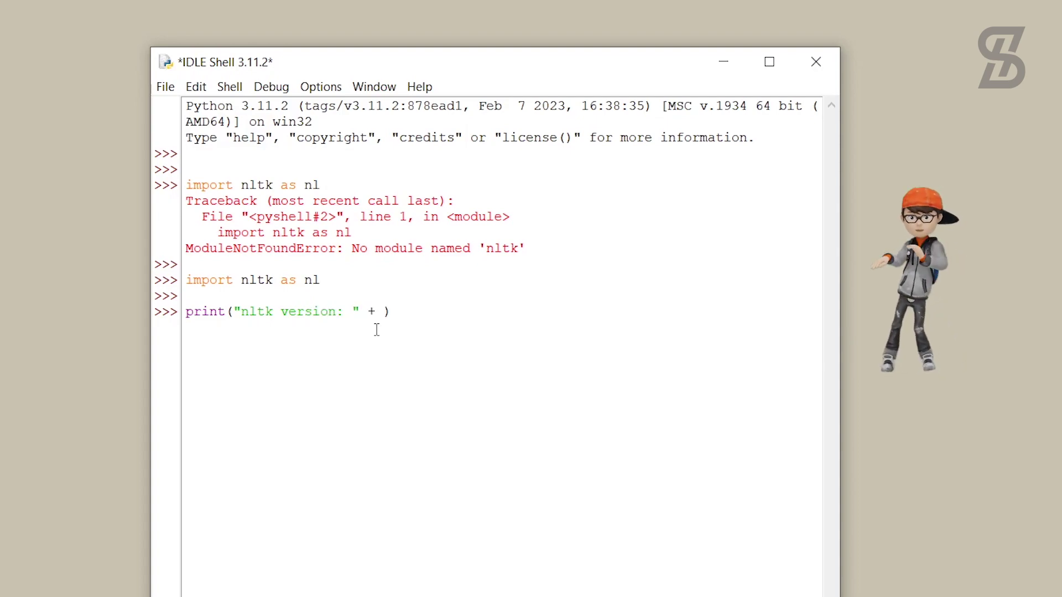
{"action": "type", "text": "_version__"}
{"action": "key", "text": "Return"}
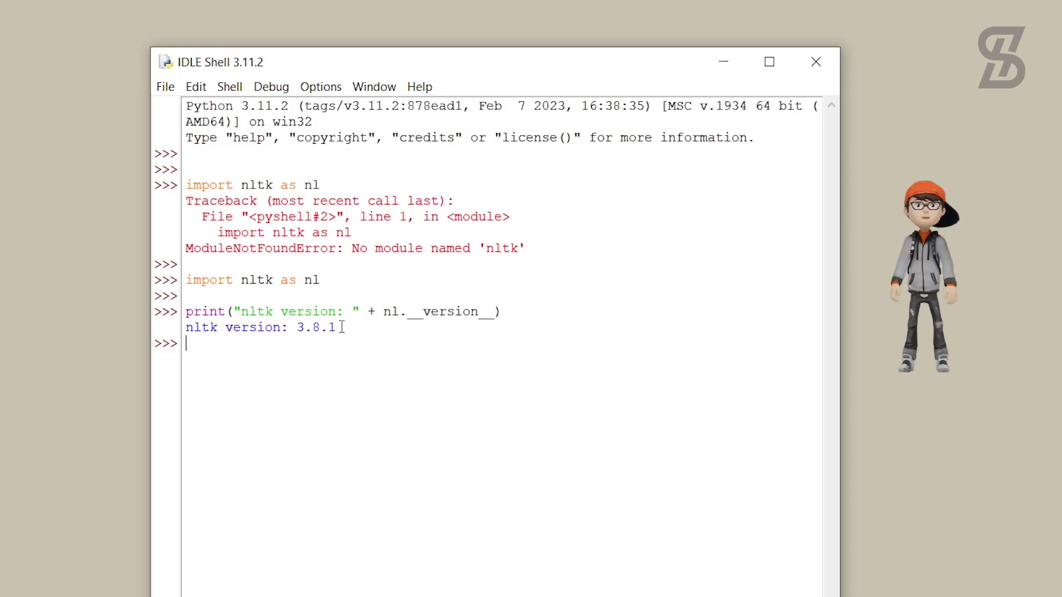
{"action": "left_click_drag", "start_coordinate": [339, 327], "coordinate": [187, 329]}
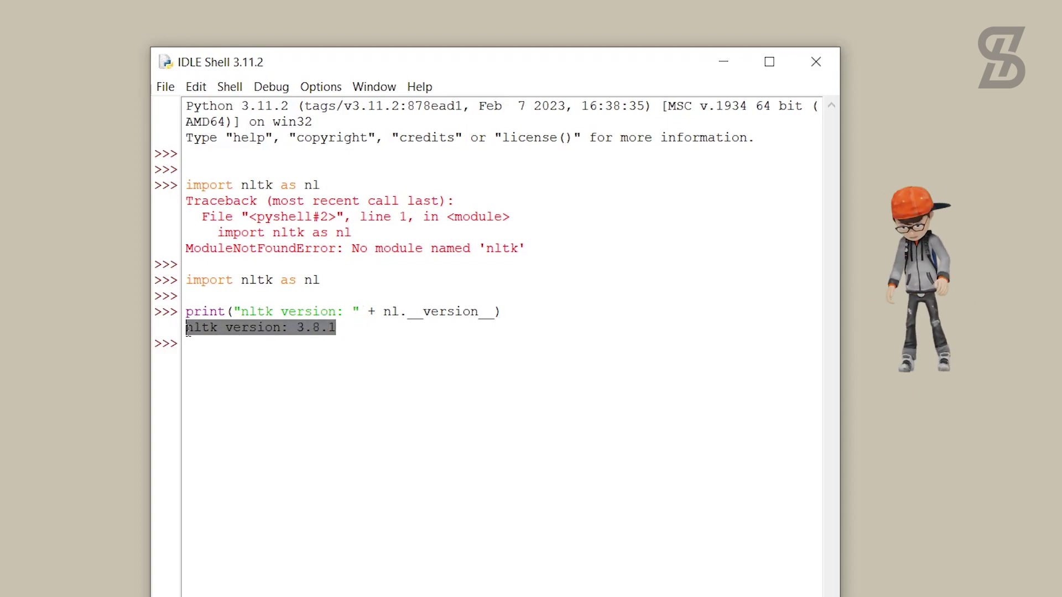
{"action": "left_click", "coordinate": [197, 360]}
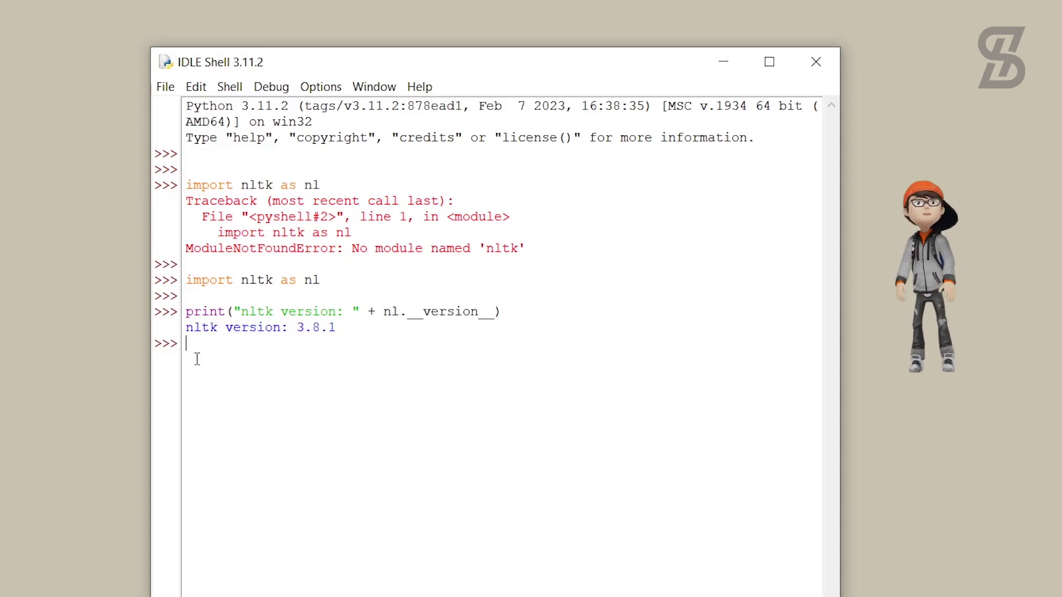